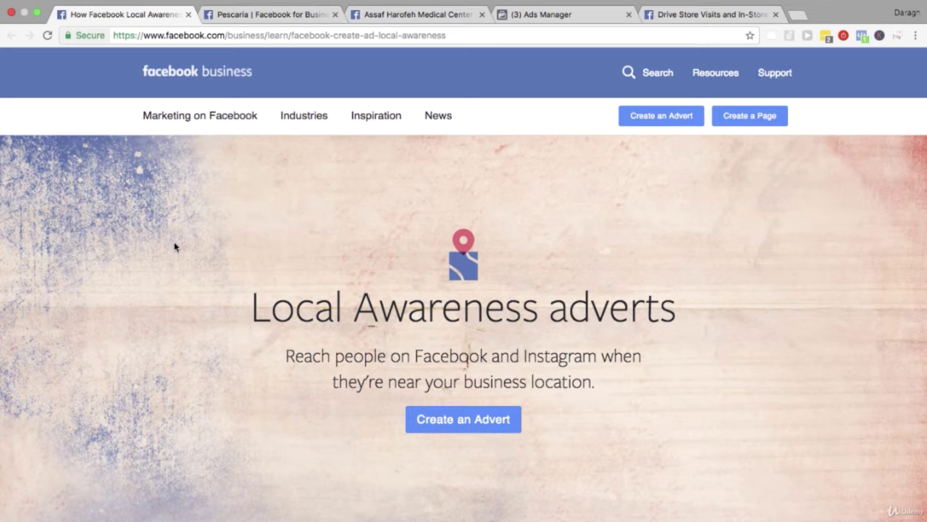
Step: Look over the Pescaria and Assaf Harofeh Medical Center success stories and the campaign objectives in Ads Manager
left_click(241, 15)
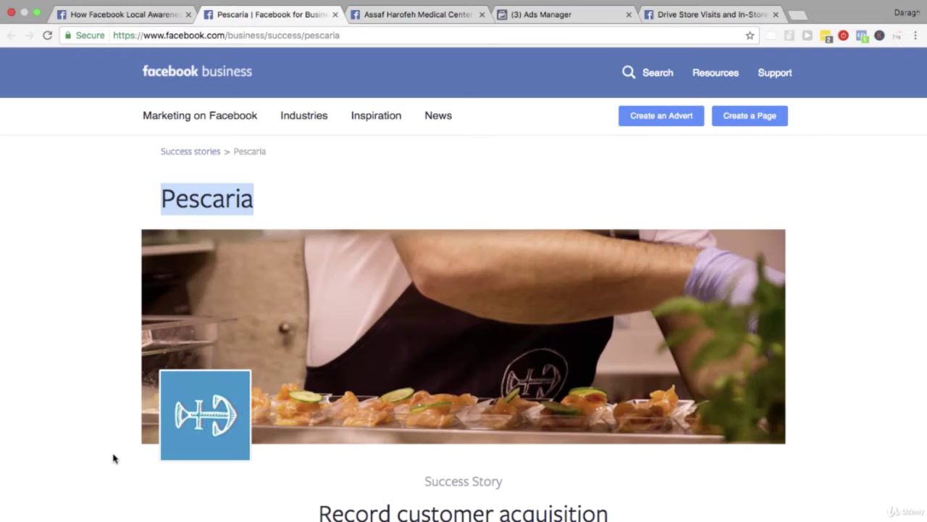
left_click(113, 459)
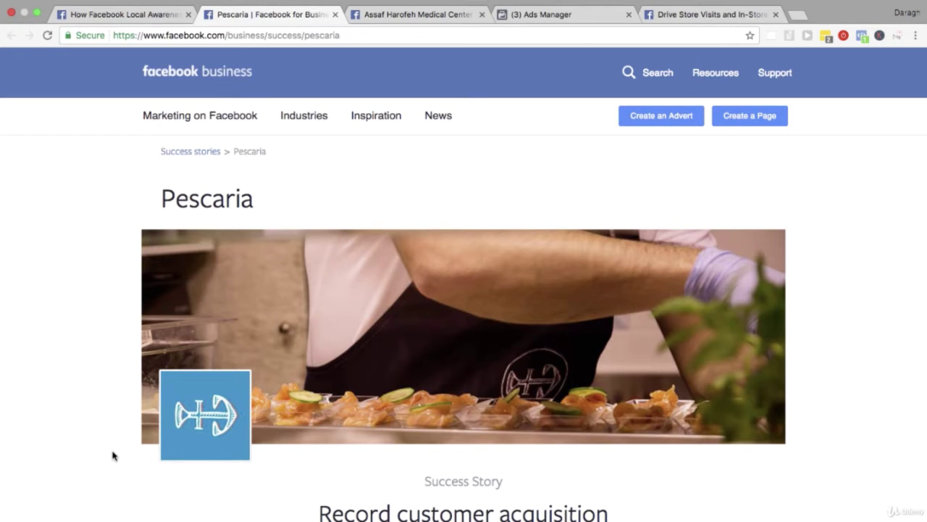
left_click(403, 21)
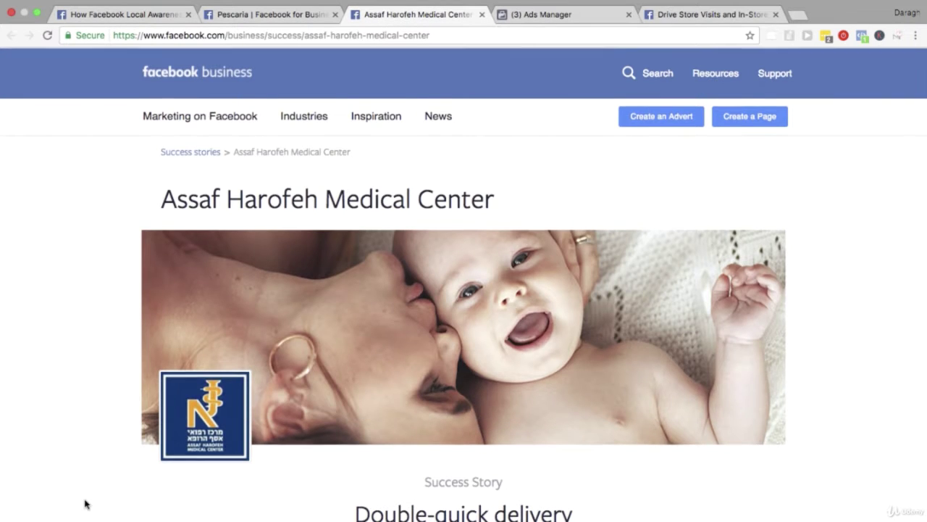
scroll(85, 504, "down", 1)
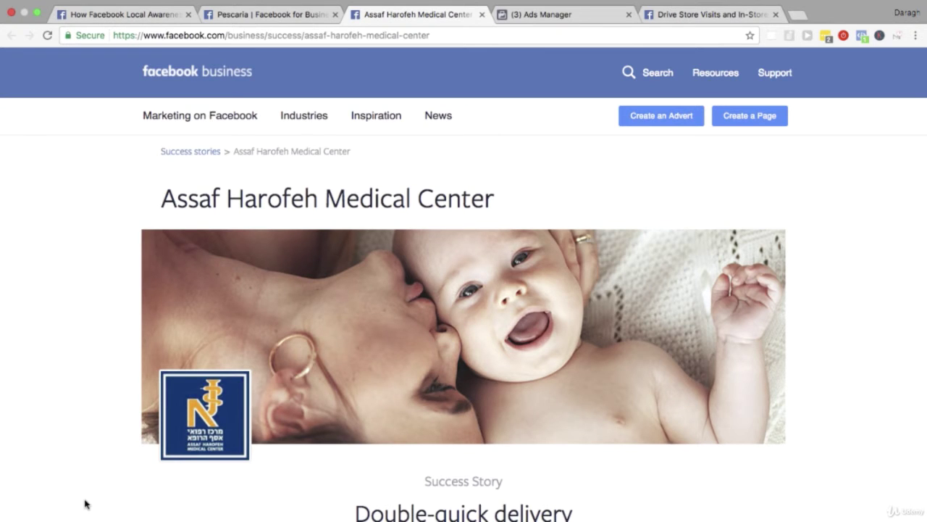
left_click(551, 14)
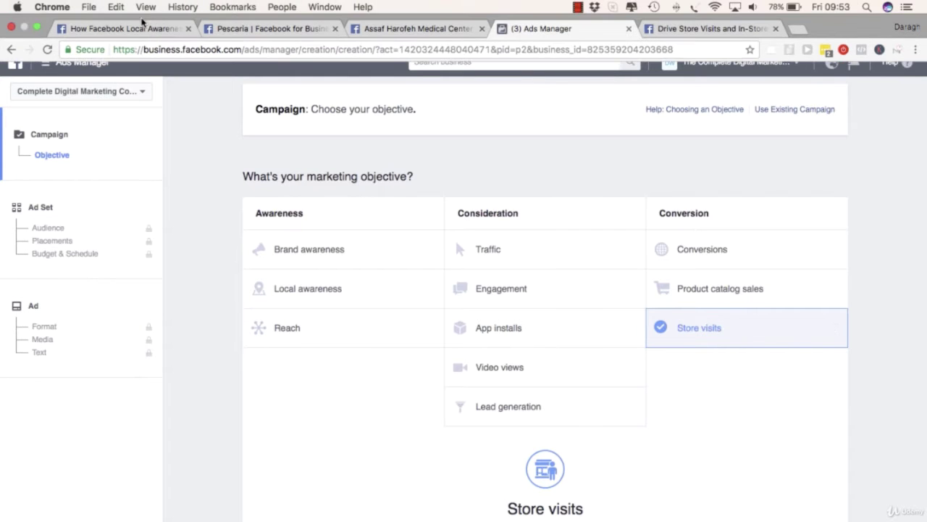
Step: Read the Local Awareness adverts page from its introduction through the message ideas to the call-to-action button options
left_click(142, 26)
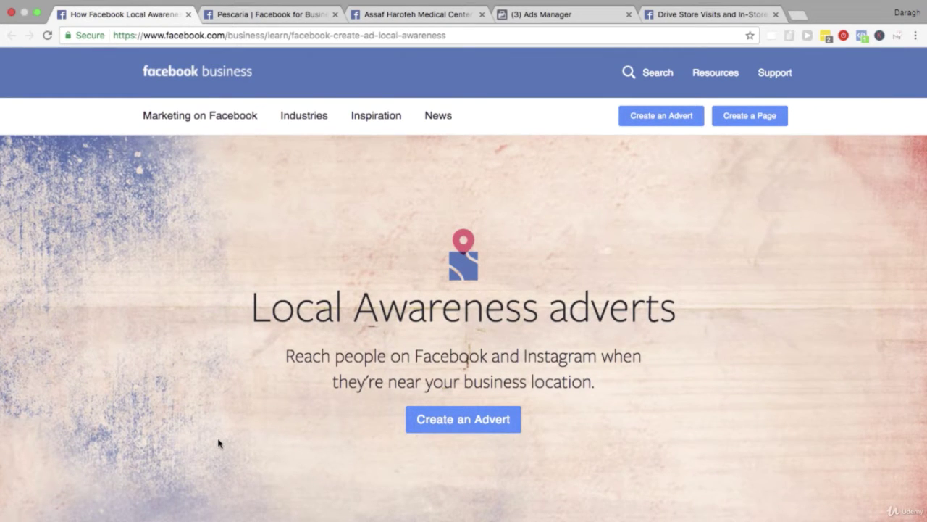
scroll(219, 443, "down", 5)
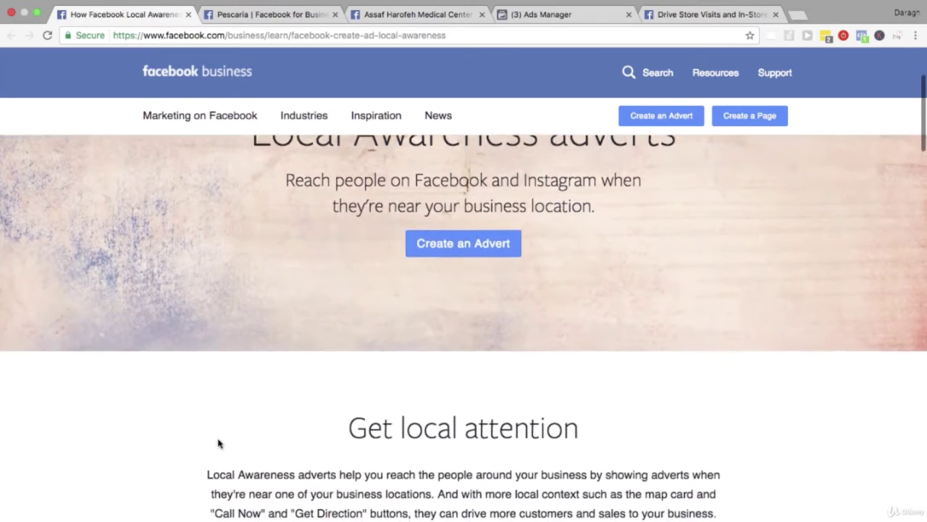
scroll(219, 443, "down", 4)
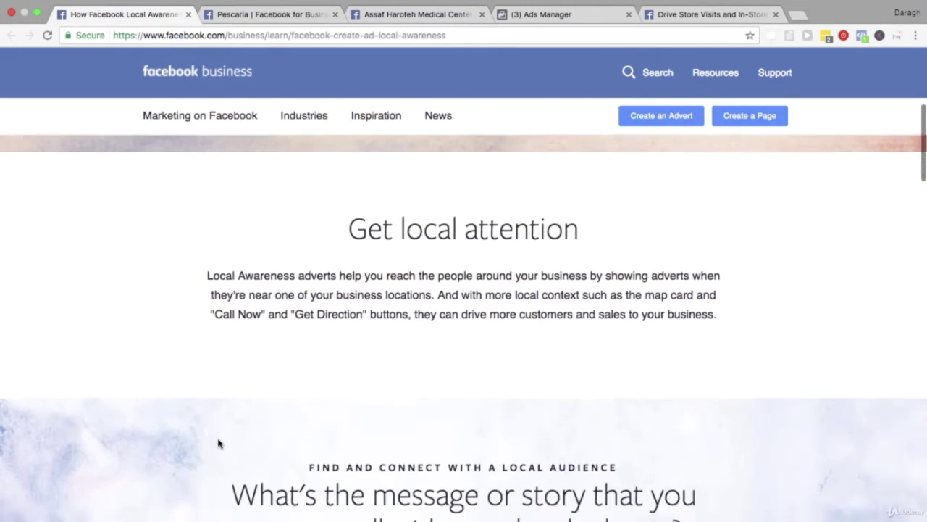
scroll(219, 444, "down", 2)
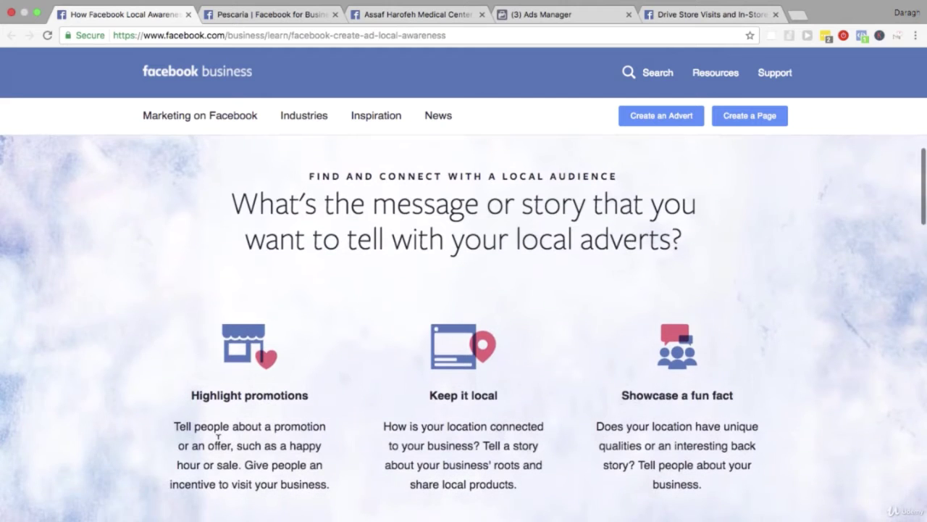
scroll(121, 408, "down", 1)
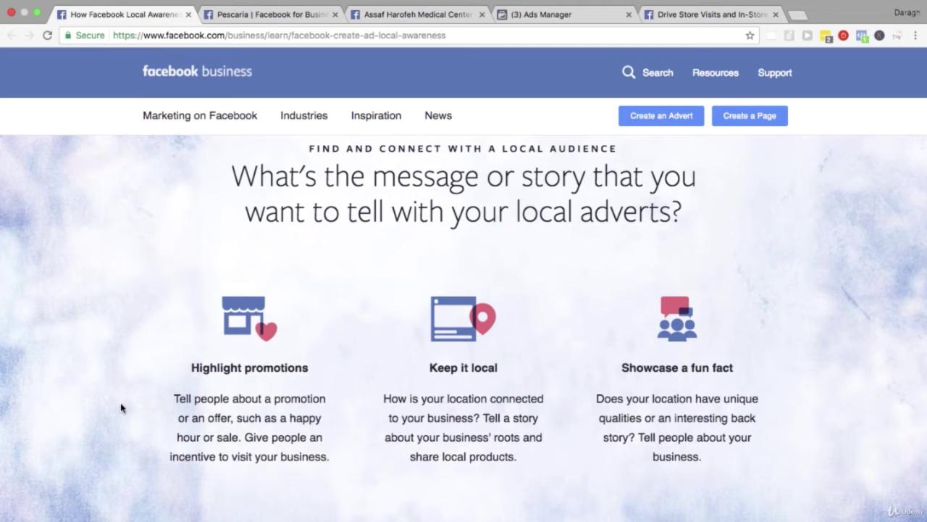
scroll(121, 408, "down", 5)
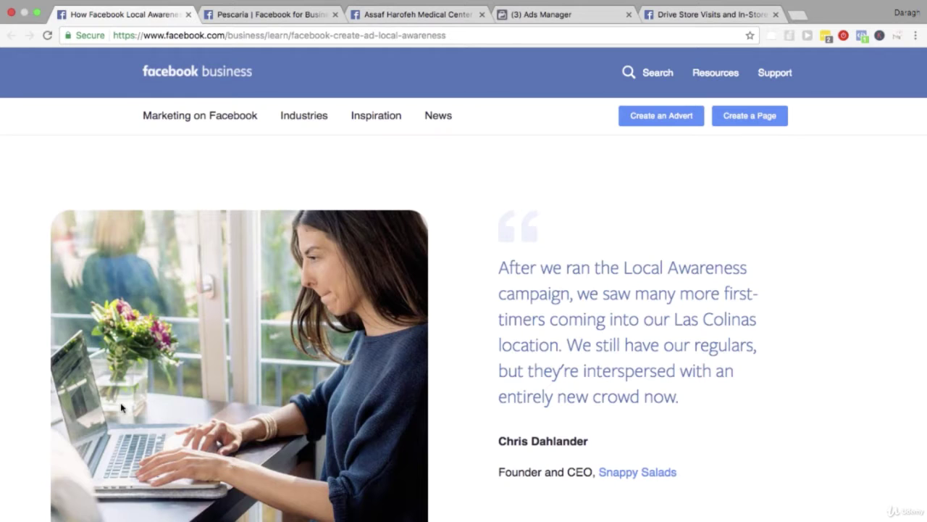
scroll(121, 408, "down", 3)
scroll(121, 408, "down", 4)
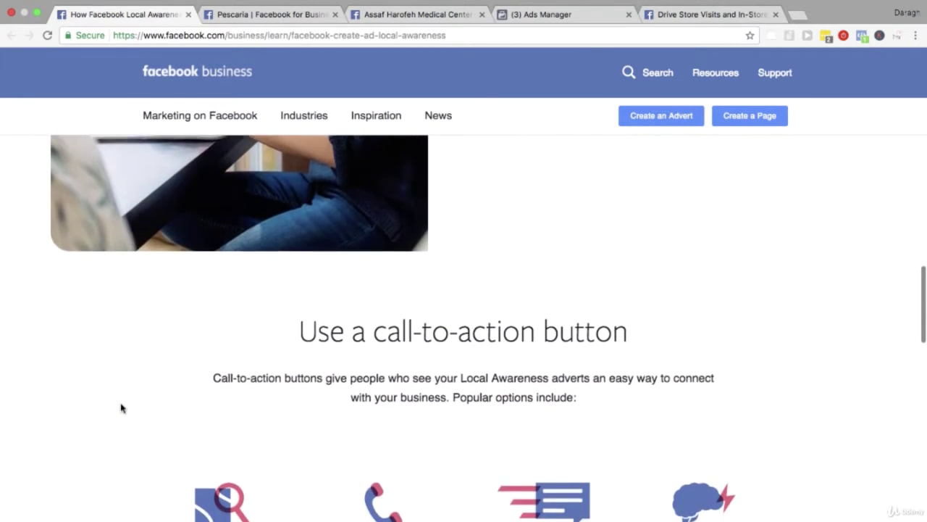
scroll(121, 408, "down", 1)
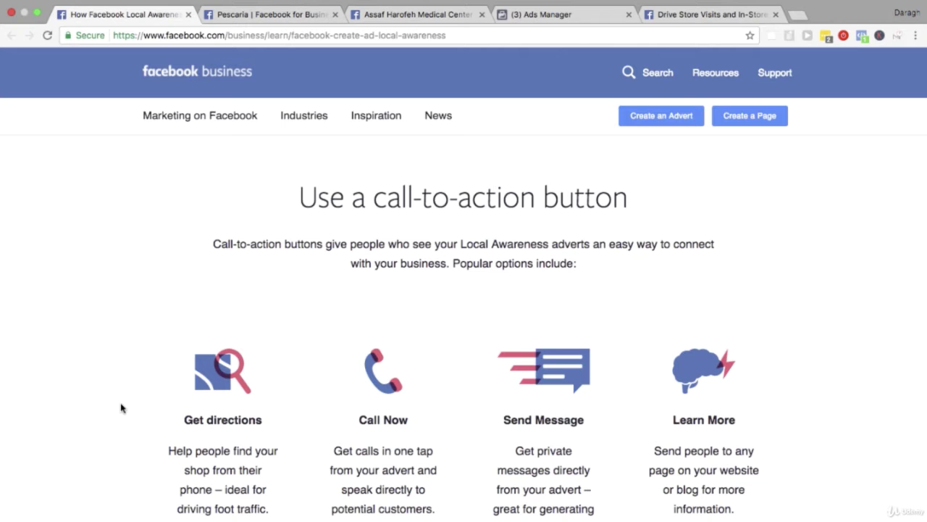
Step: Read the summary and headline figures of the Pescaria success story, highlighting "Italian restaurant franchise" in the introduction
key("ctrl+Tab")
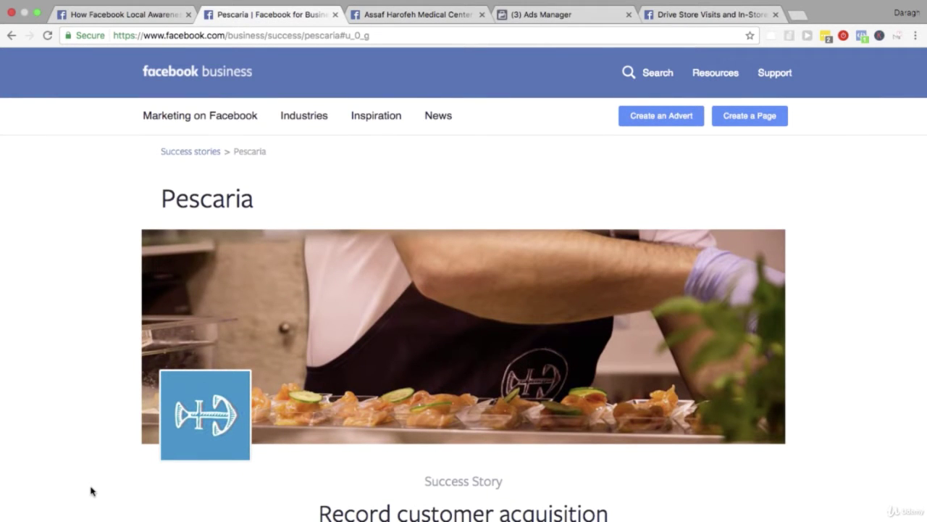
scroll(207, 447, "down", 2)
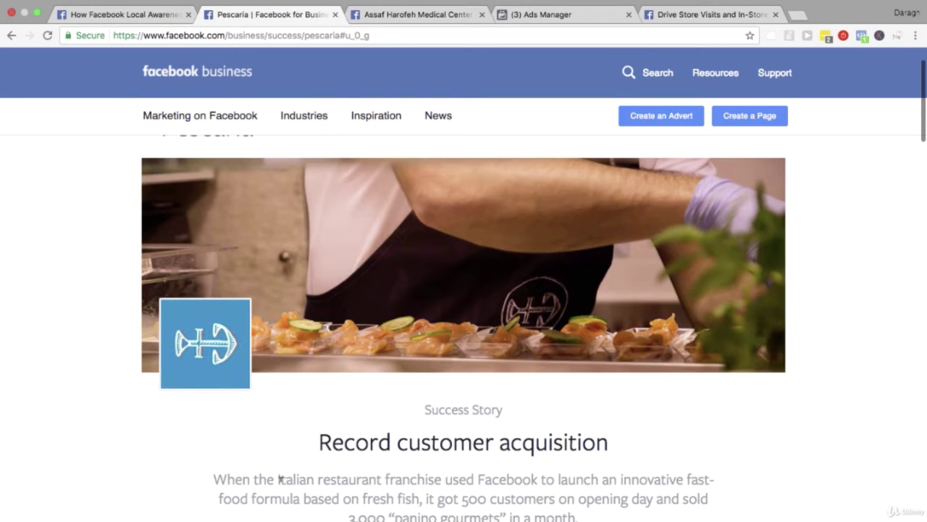
left_click_drag(279, 479, 441, 480)
scroll(441, 479, "up", 1)
scroll(440, 479, "up", 3)
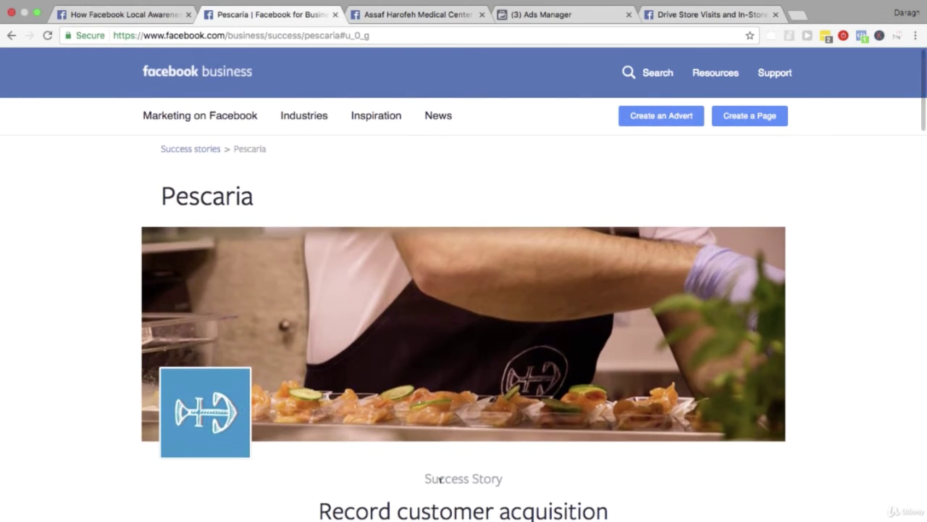
scroll(441, 478, "down", 3)
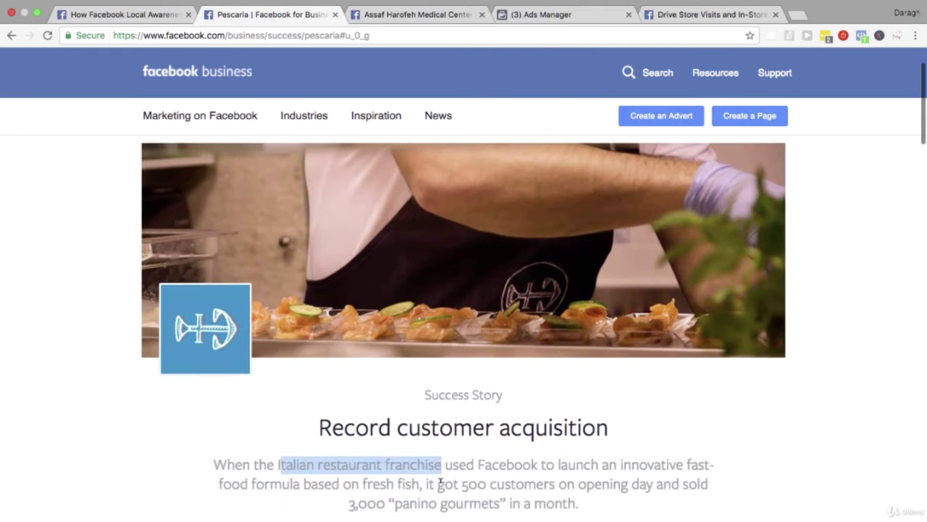
scroll(440, 479, "down", 3)
scroll(440, 480, "down", 1)
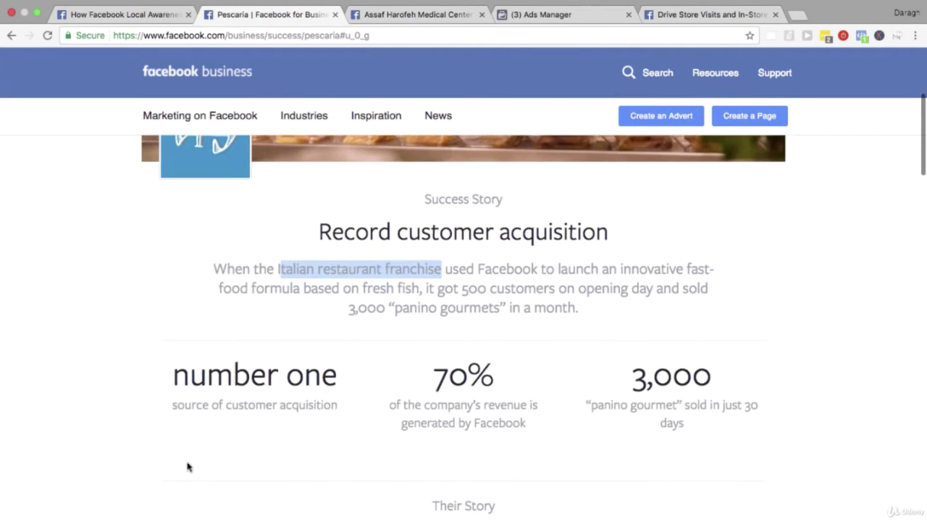
left_click(142, 454)
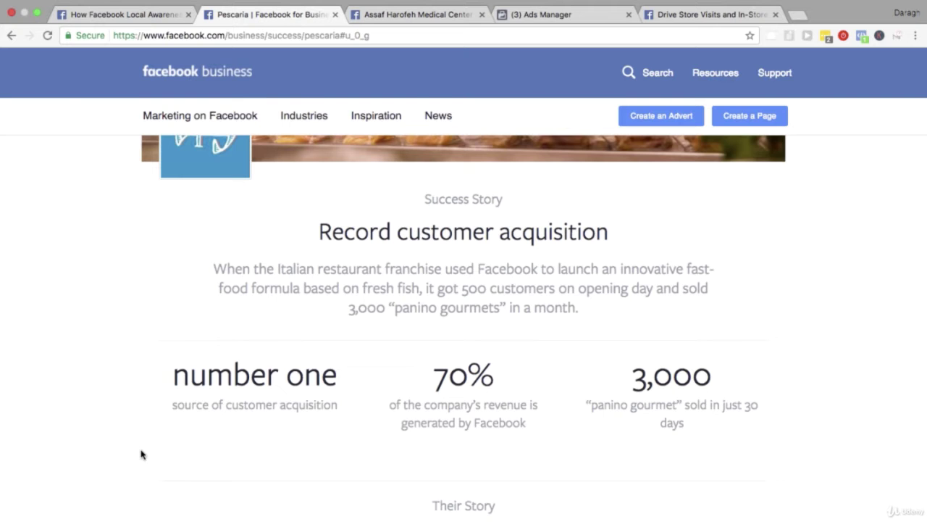
Step: Examine Pescaria's goal and solution sections, highlighting the lines on pre-opening dish posts and on opening day attendance
scroll(141, 454, "down", 10)
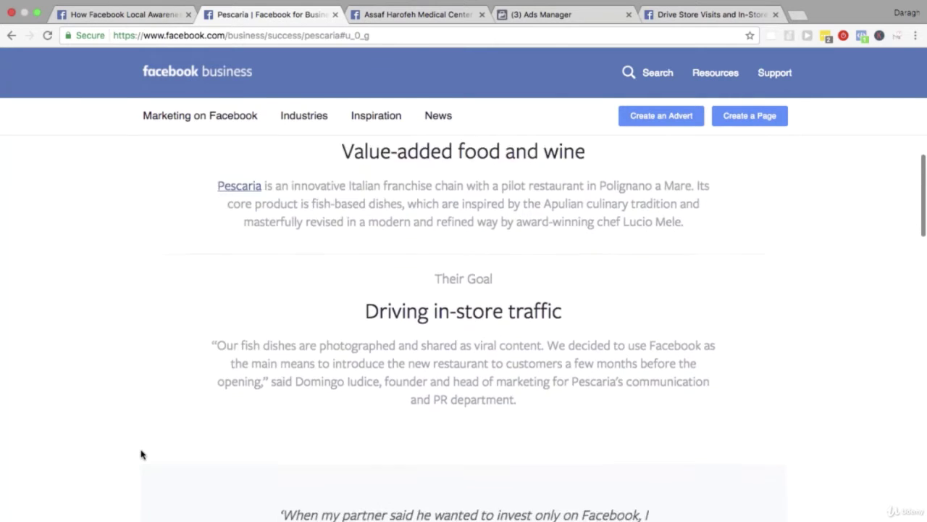
scroll(142, 454, "down", 10)
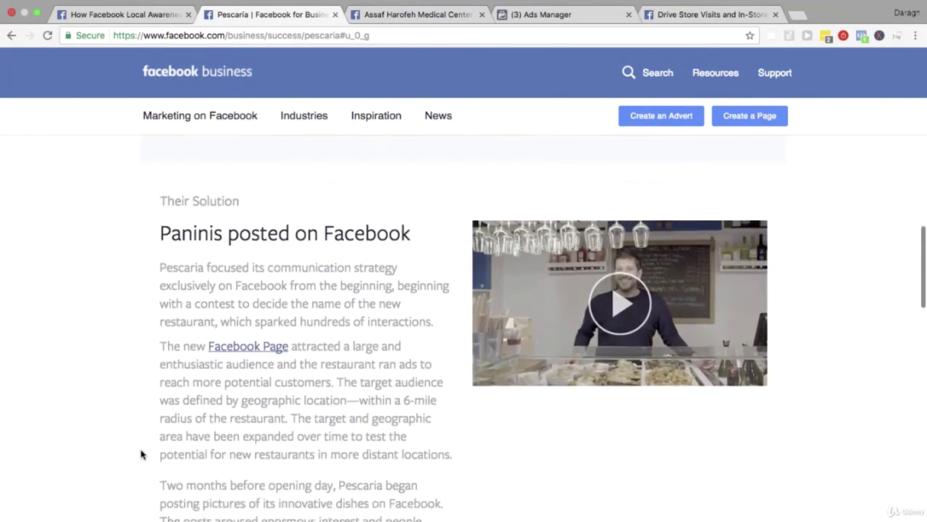
scroll(142, 455, "down", 2)
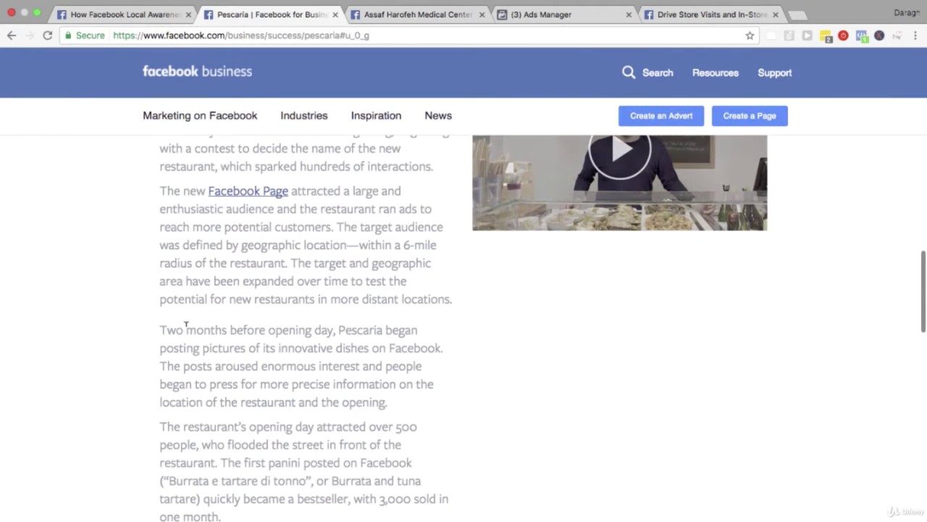
left_click_drag(162, 330, 341, 347)
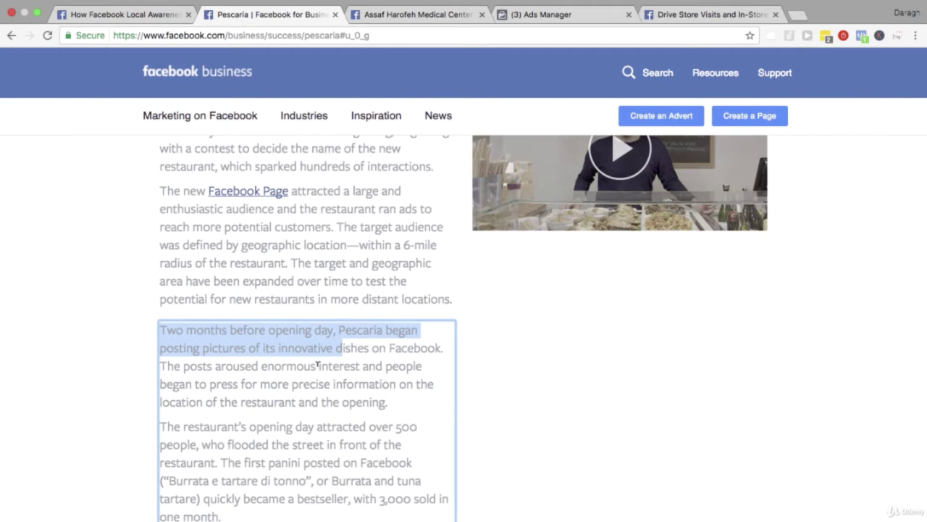
scroll(317, 364, "down", 3)
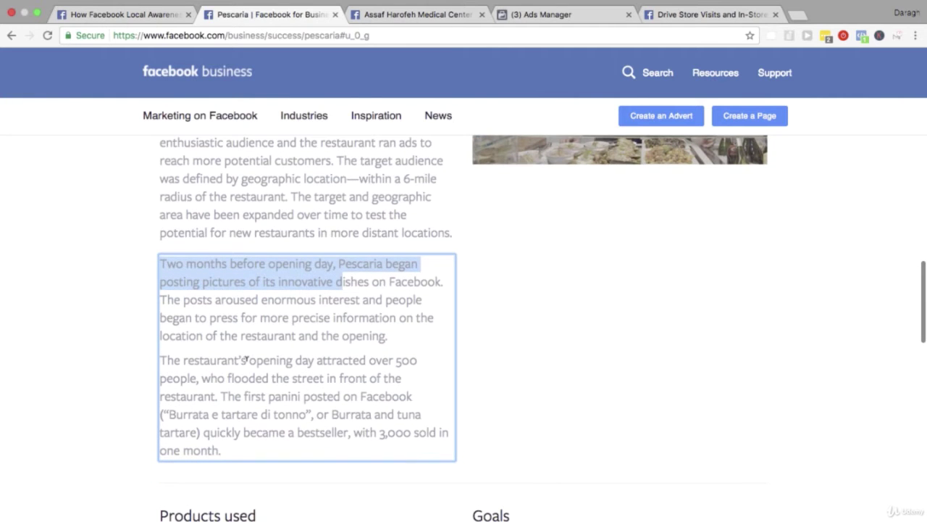
left_click_drag(256, 360, 268, 377)
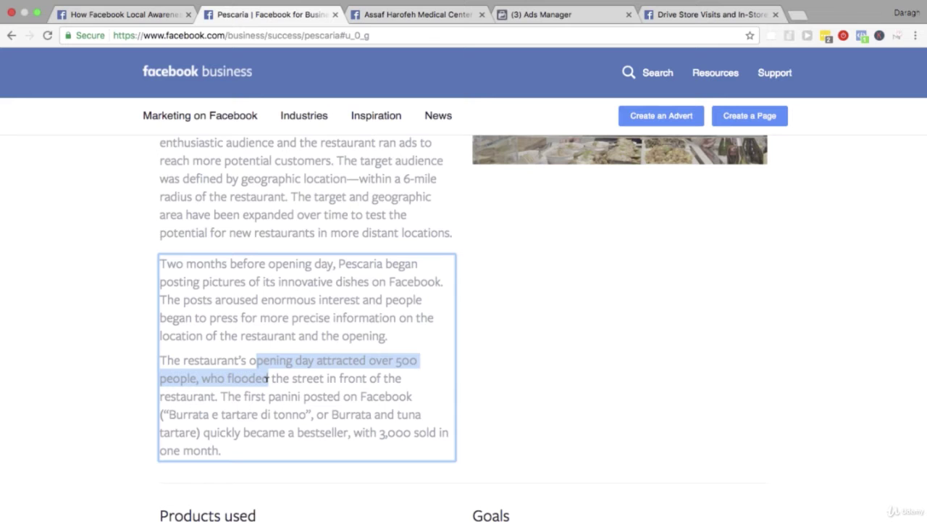
Step: Examine Pescaria's "Foolproof recipe" results, highlighting the bullets on revenue, panino sales, customer discovery and opening day attendance
scroll(268, 378, "down", 10)
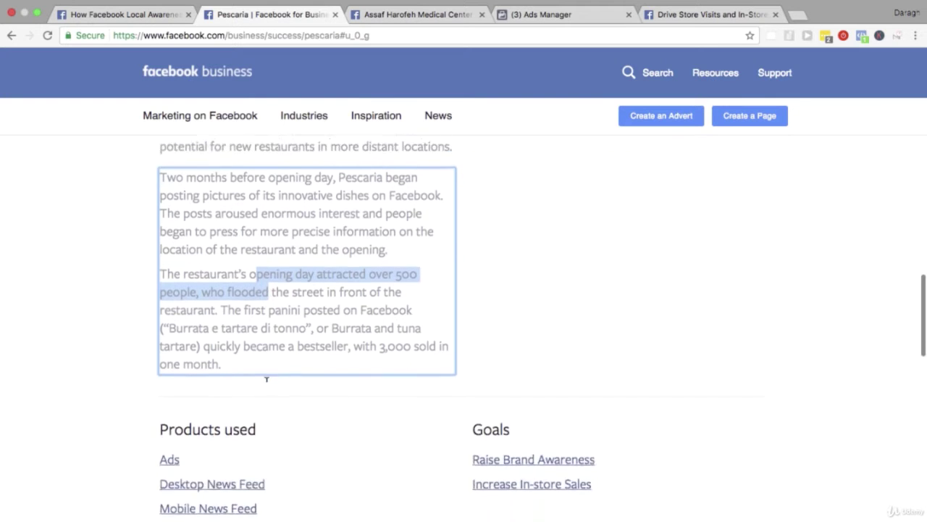
scroll(267, 385, "down", 4)
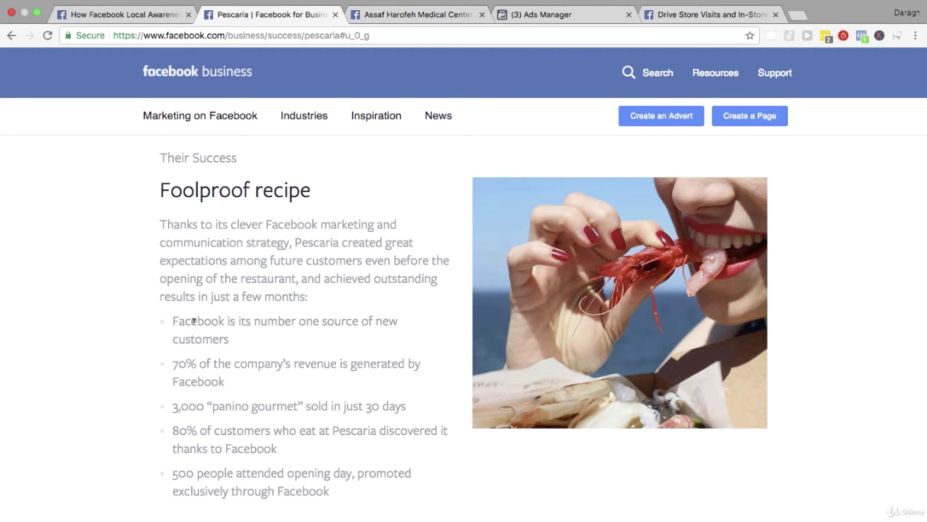
left_click_drag(193, 321, 211, 381)
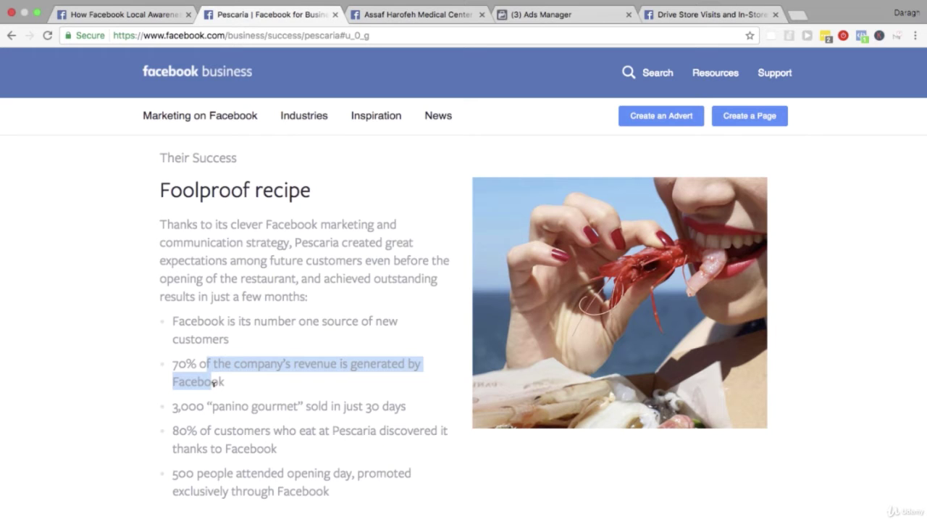
left_click_drag(173, 403, 405, 399)
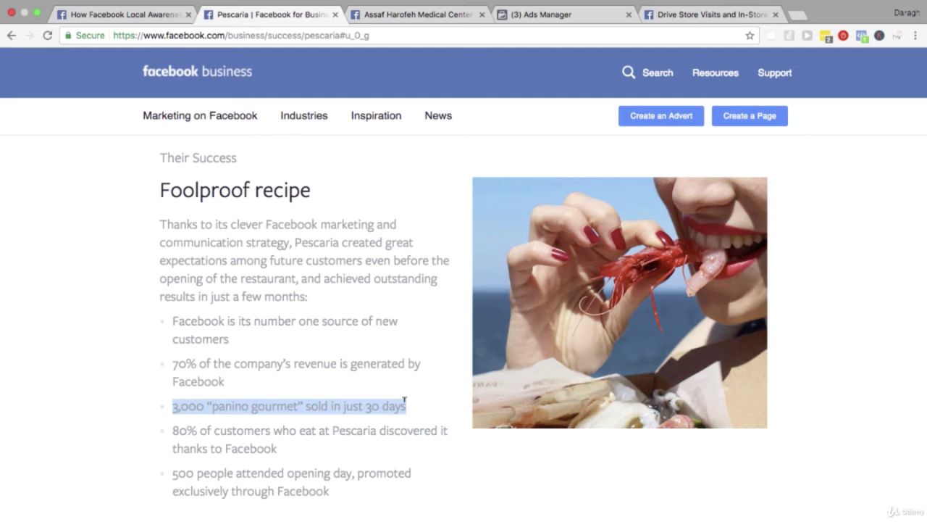
left_click(396, 402)
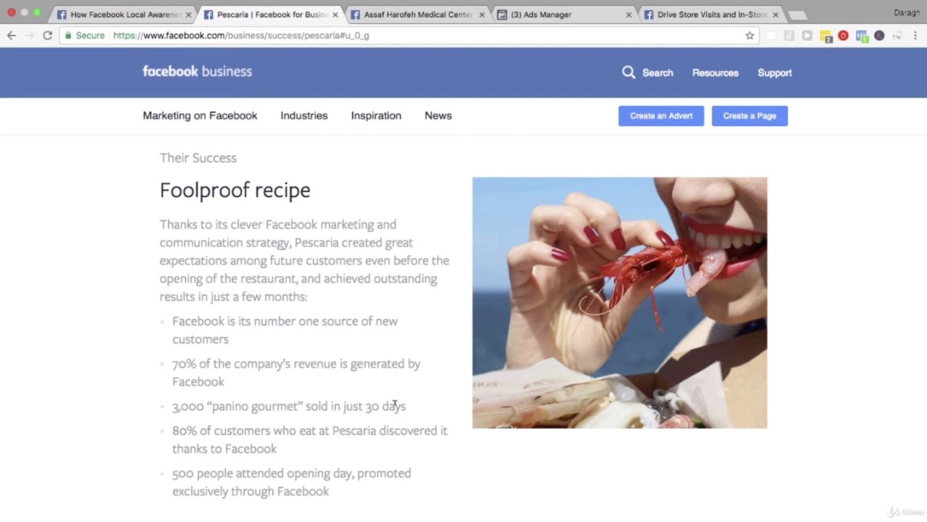
left_click_drag(174, 430, 286, 444)
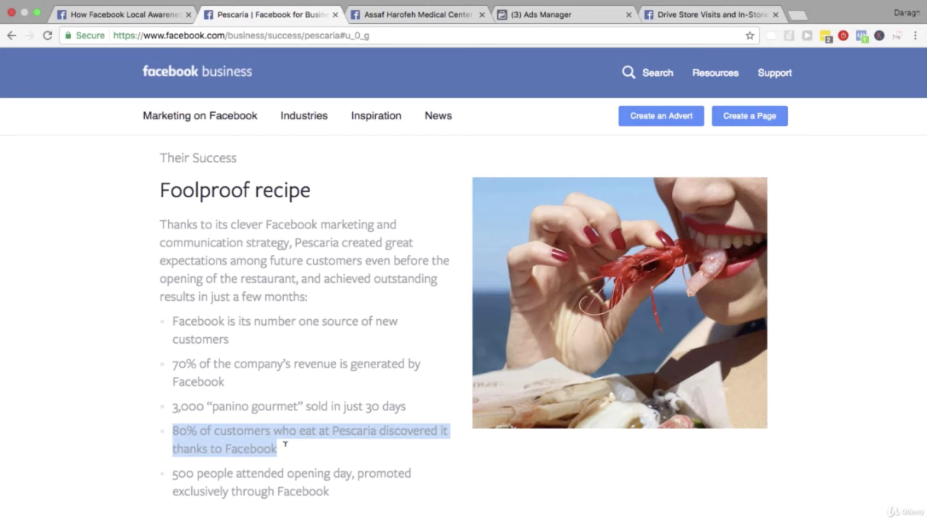
left_click(181, 471)
left_click_drag(181, 471, 338, 485)
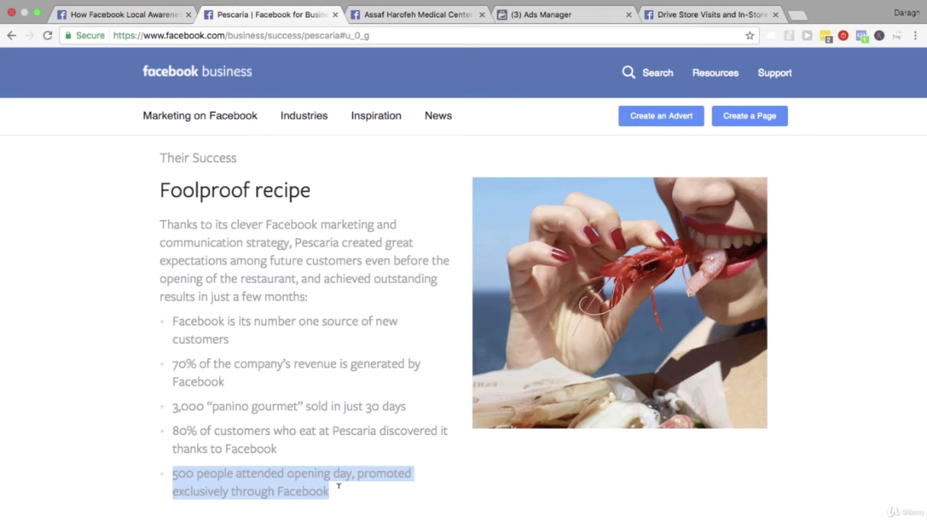
left_click(339, 485)
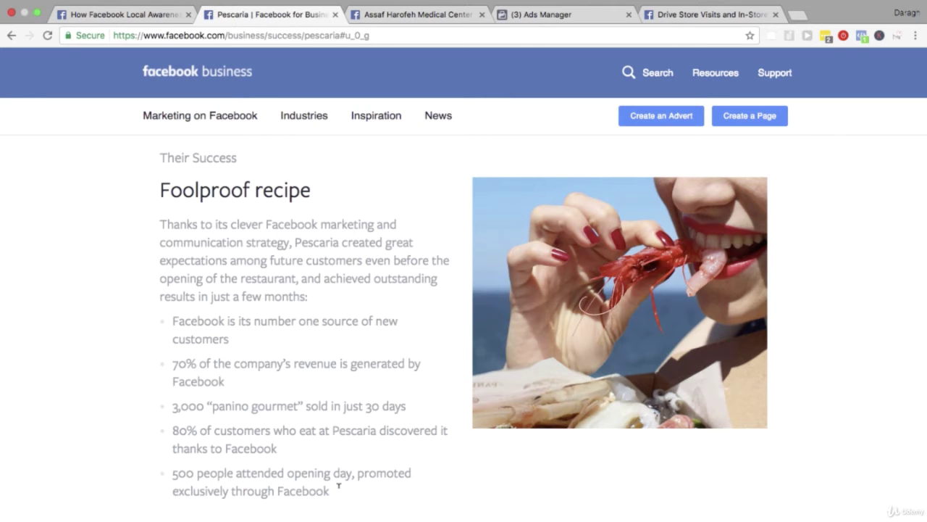
Step: Revisit Pescaria's solution section, highlighting the text on expanding the target and geographic area over time
scroll(338, 486, "up", 10)
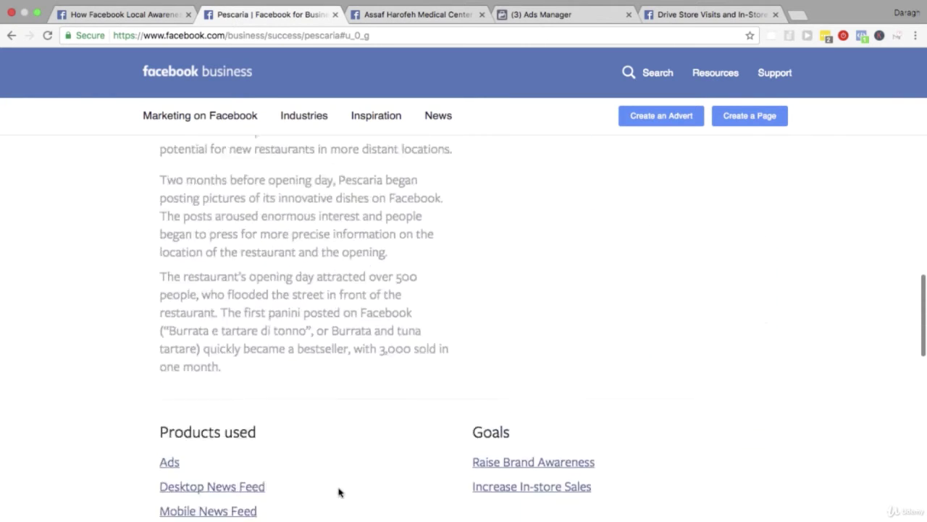
scroll(338, 492, "up", 1)
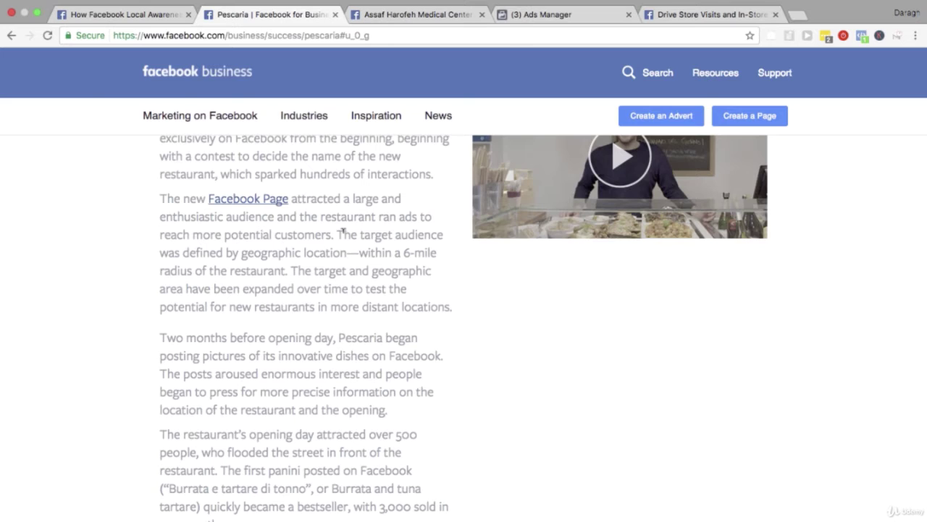
left_click_drag(344, 234, 372, 287)
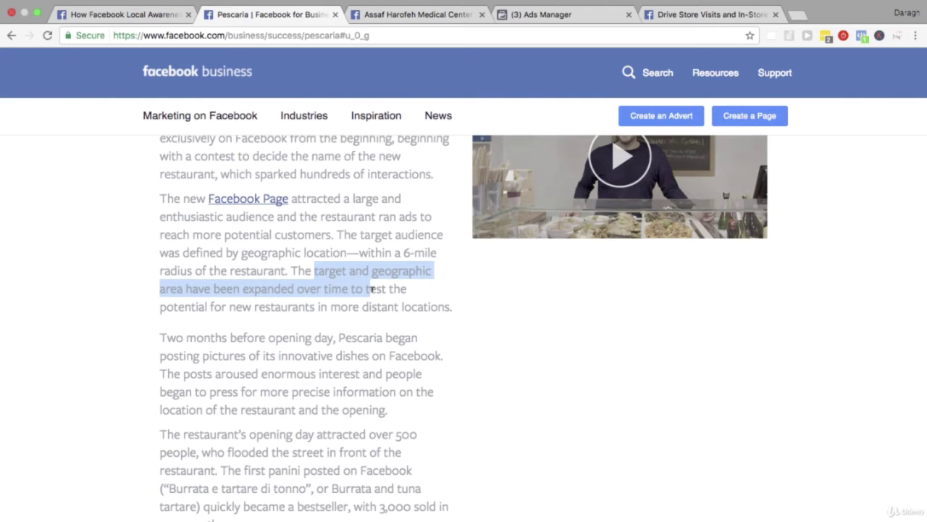
left_click(388, 308)
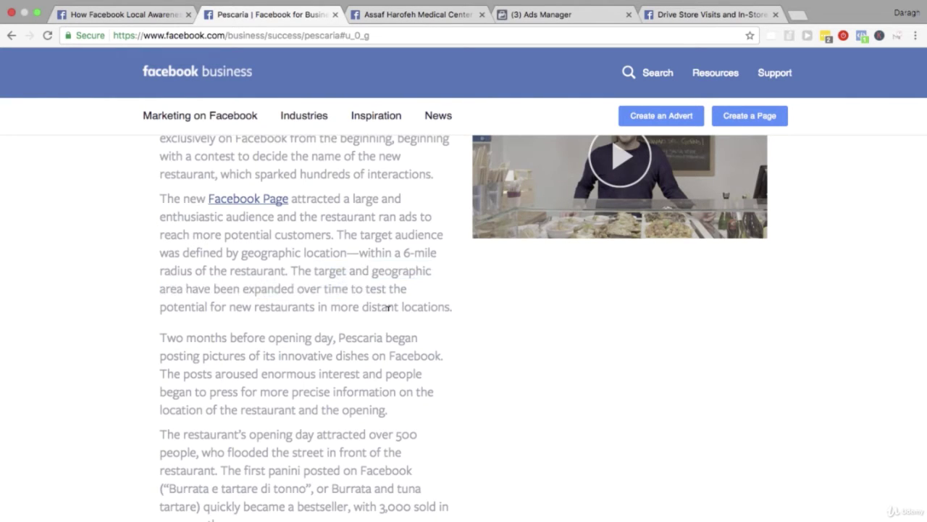
Step: Review the Pescaria story again from its beginning, highlighting "opening day attracted over 500 people" in the solution section
scroll(388, 308, "up", 15)
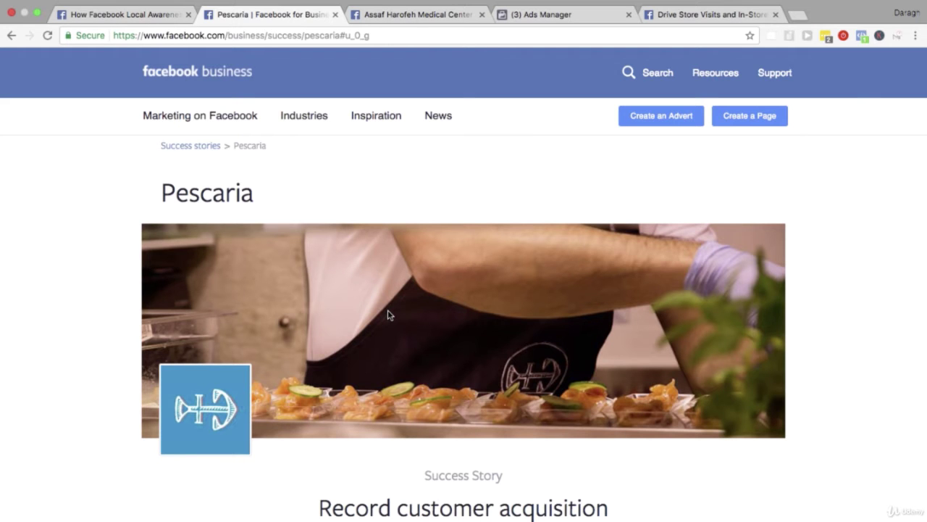
scroll(388, 316, "down", 13)
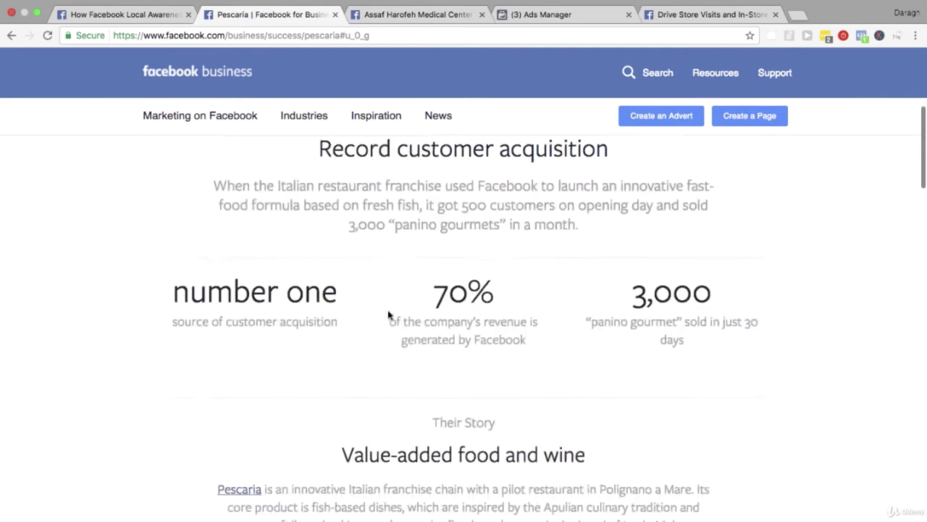
scroll(388, 316, "down", 6)
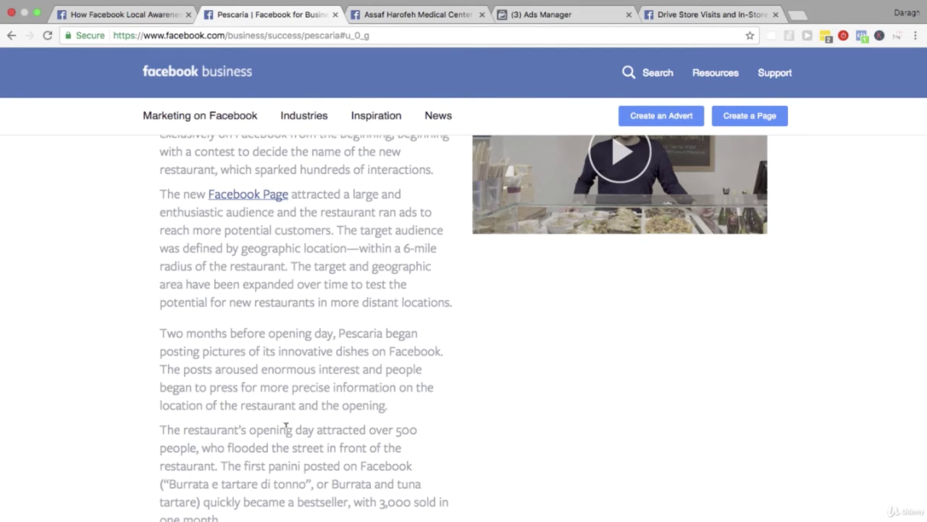
left_click_drag(250, 429, 198, 447)
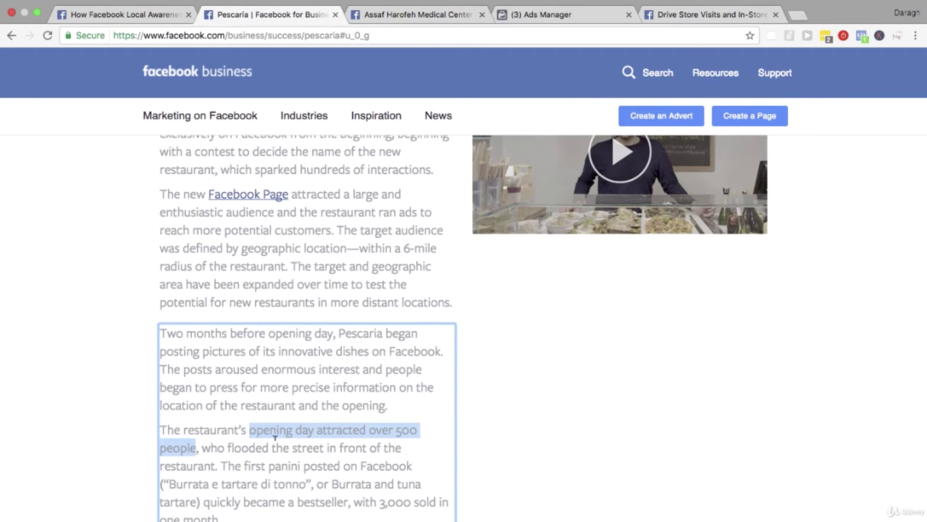
left_click(128, 398)
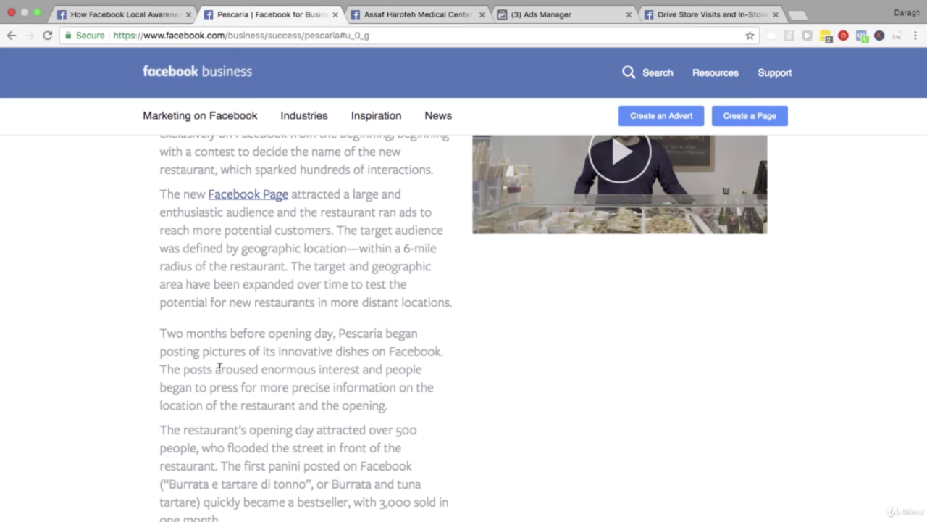
Step: Open the Assaf Harofeh Medical Center success story and read its "Double-quick delivery" summary
left_click(399, 14)
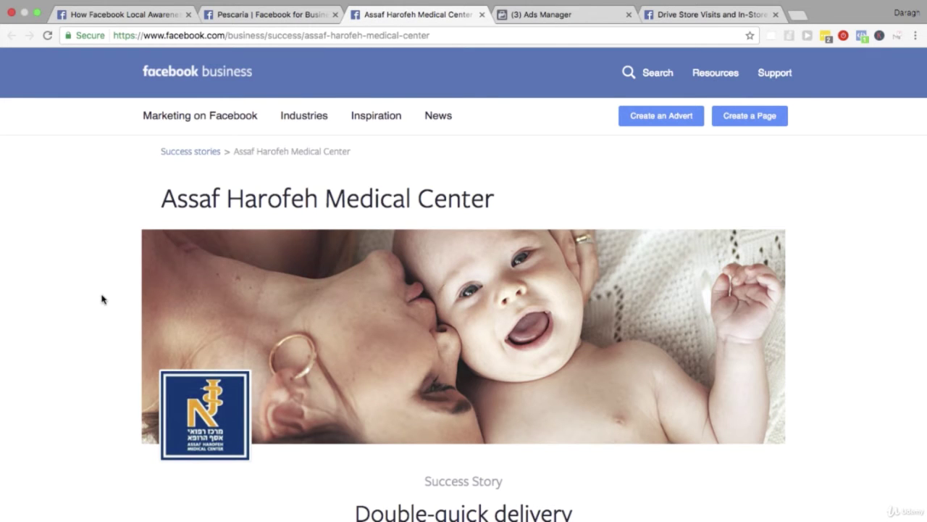
scroll(102, 299, "down", 1)
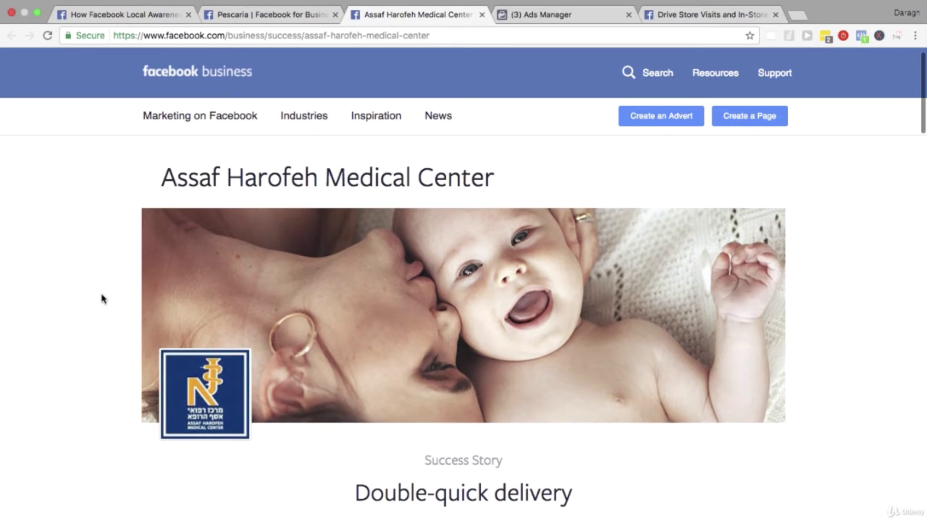
scroll(101, 298, "down", 3)
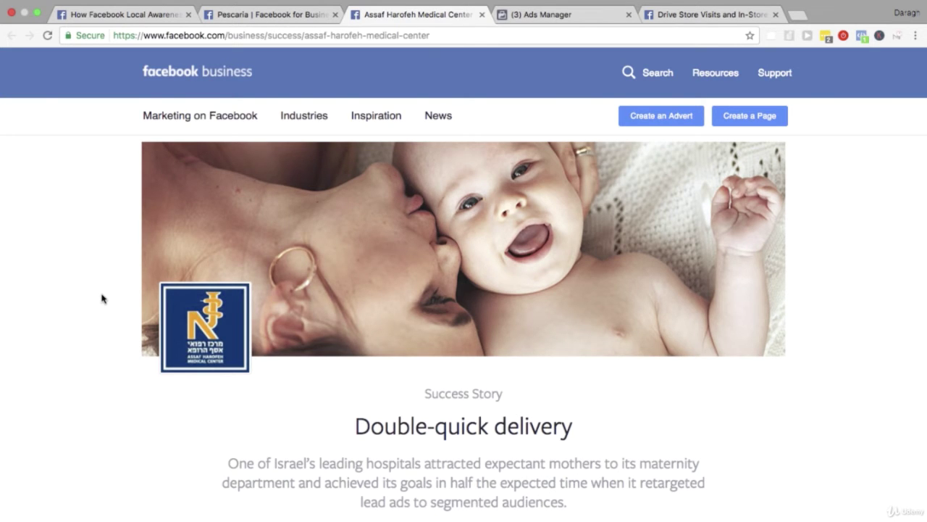
scroll(101, 299, "down", 7)
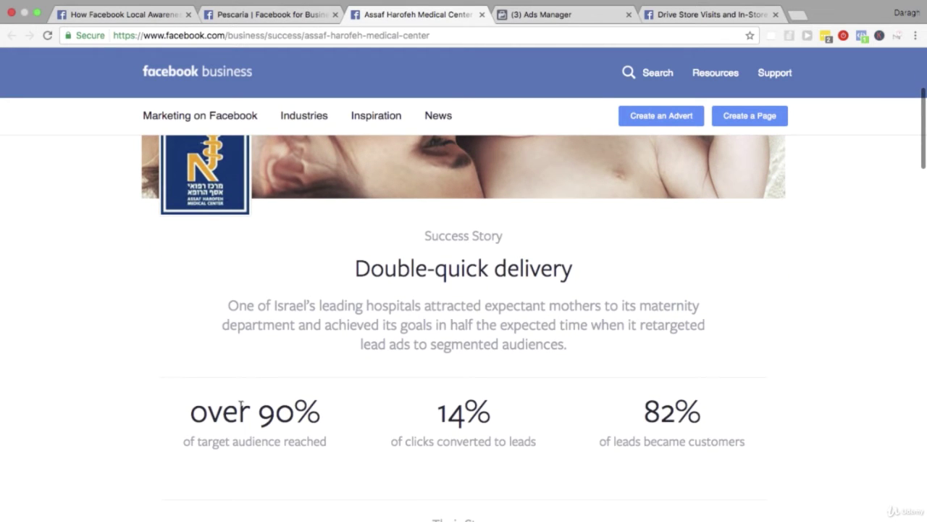
Step: Examine the hospital's three headline figures, highlighting target audience reached, clicks converted to leads, and leads that became customers
left_click_drag(258, 410, 339, 444)
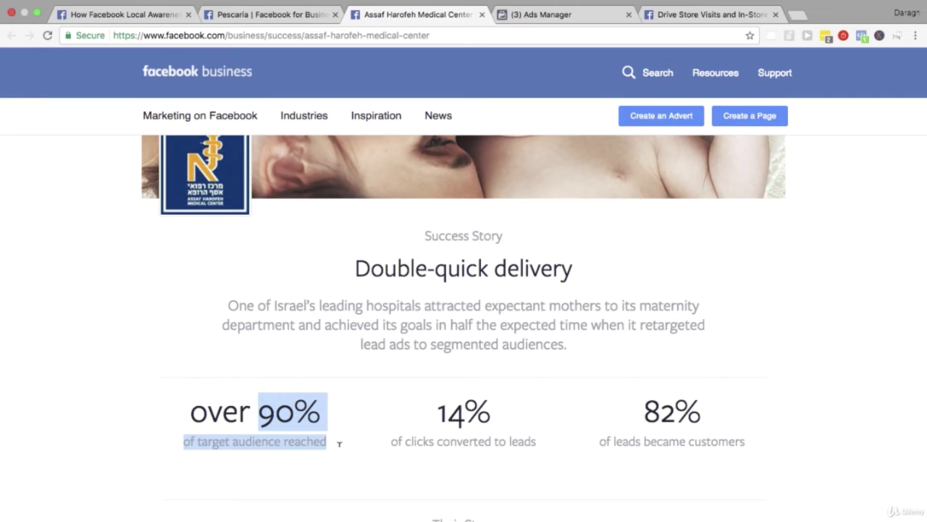
left_click(400, 312)
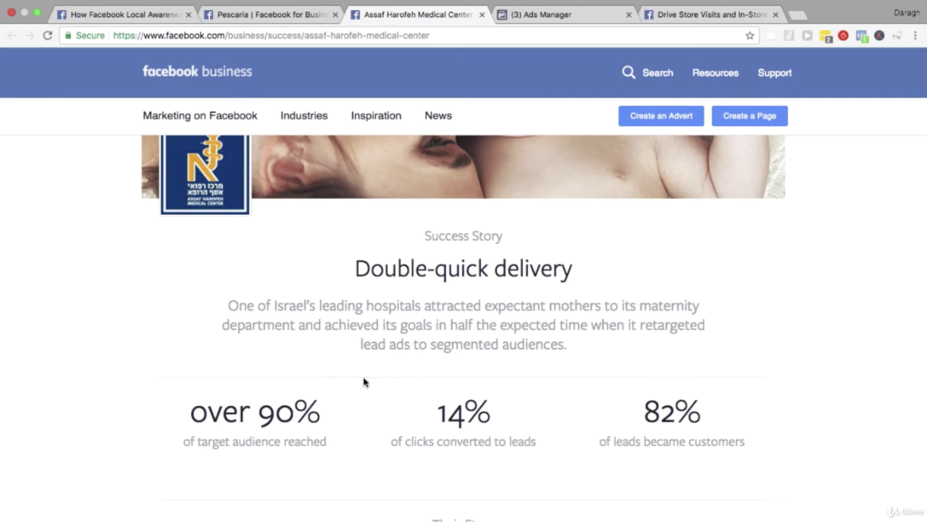
left_click_drag(255, 413, 335, 434)
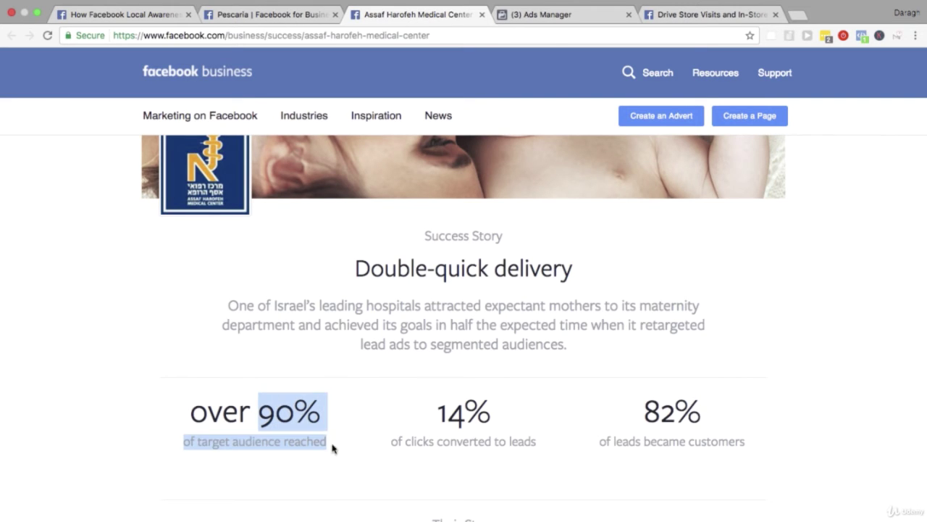
left_click_drag(435, 411, 537, 440)
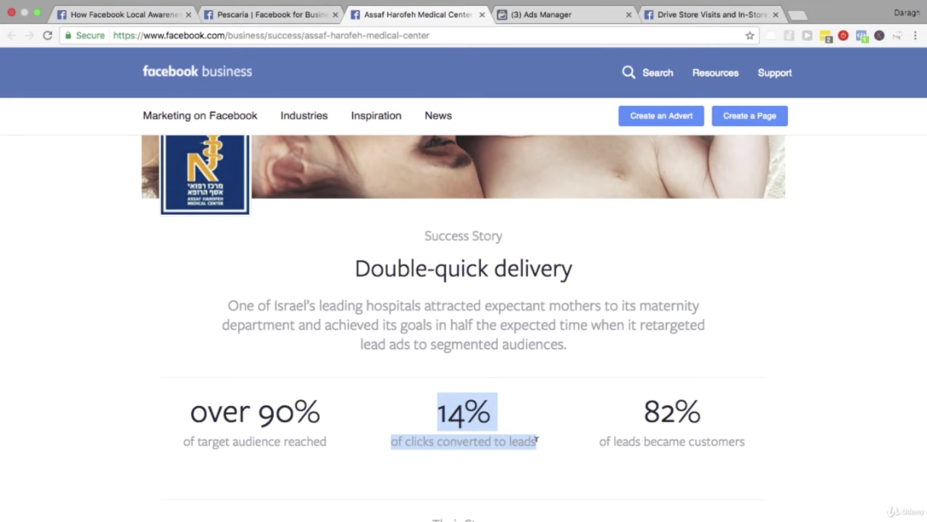
left_click_drag(643, 411, 752, 448)
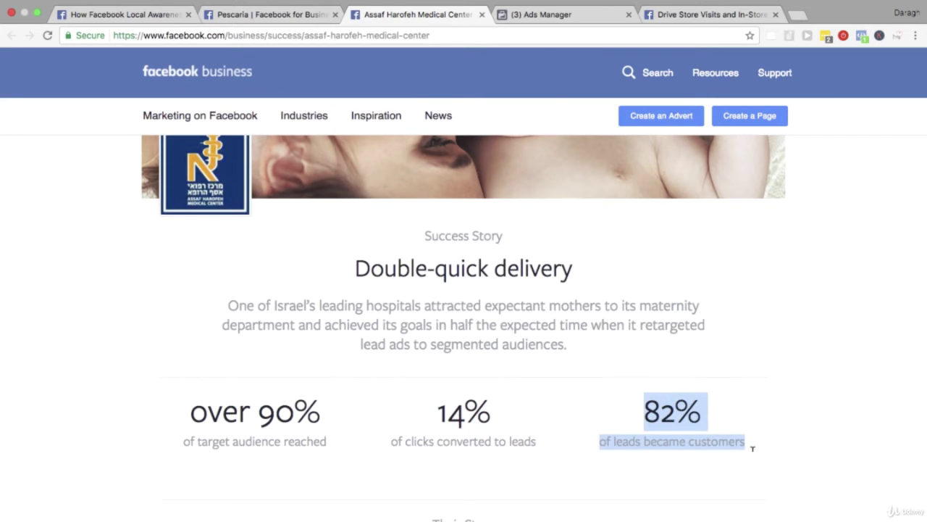
left_click(753, 451)
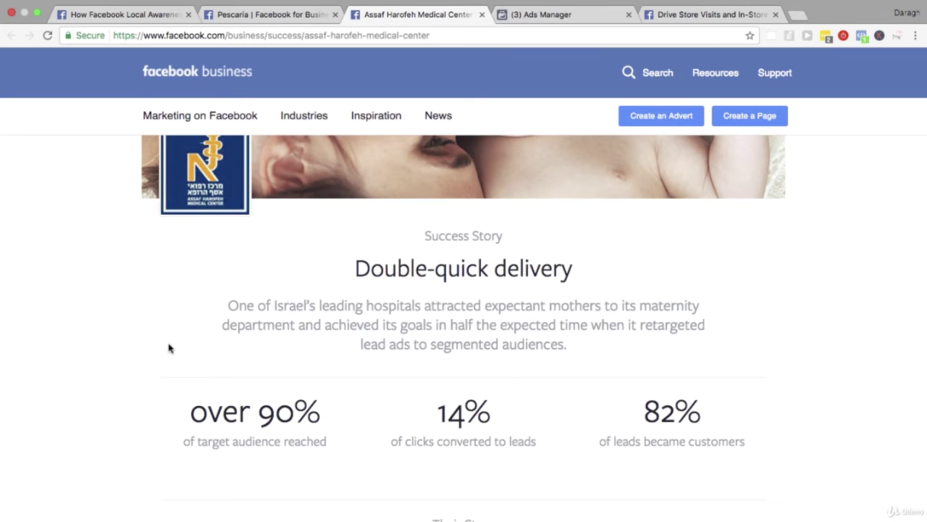
Step: Read the hospital's "First choice for fertility" and "Nurturing new leads" sections, highlighting "9,000 babies every year"
scroll(168, 348, "down", 5)
scroll(169, 348, "down", 1)
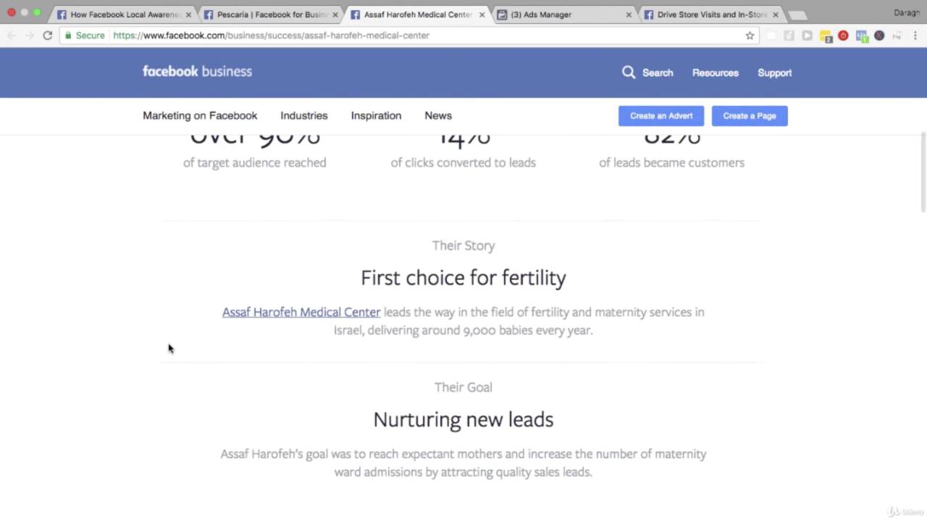
scroll(169, 347, "up", 1)
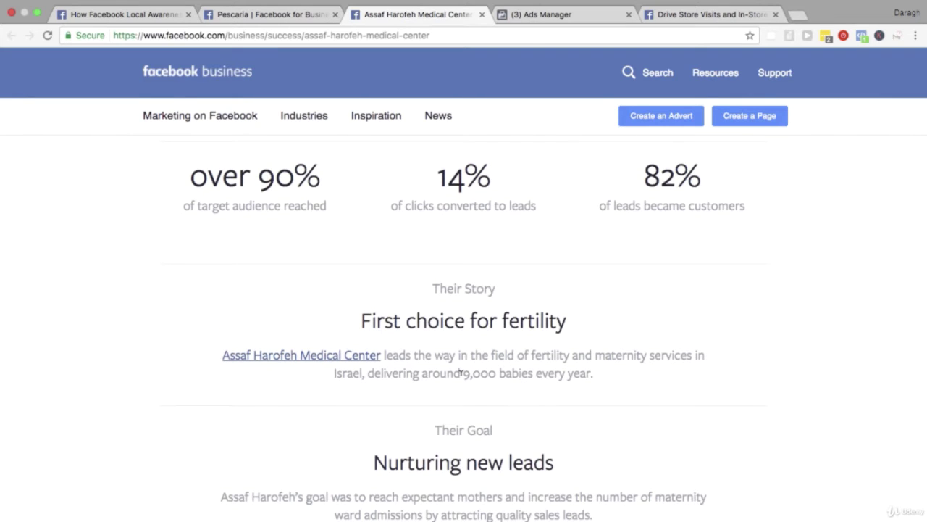
left_click_drag(462, 373, 587, 371)
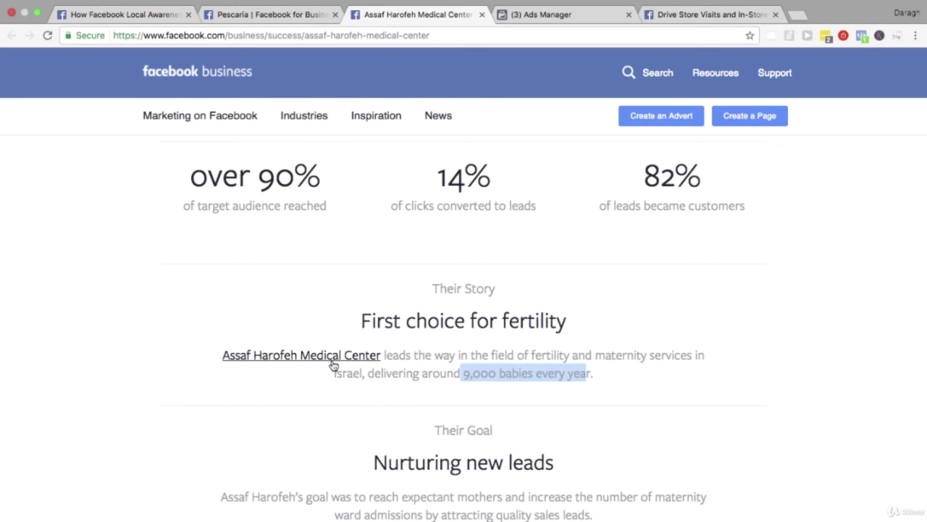
Step: Examine the opening of the "Reaching parents-to-be" solution, highlighting the sentence on reaching pregnant women as a relatively small audience
scroll(334, 366, "down", 5)
scroll(333, 366, "down", 5)
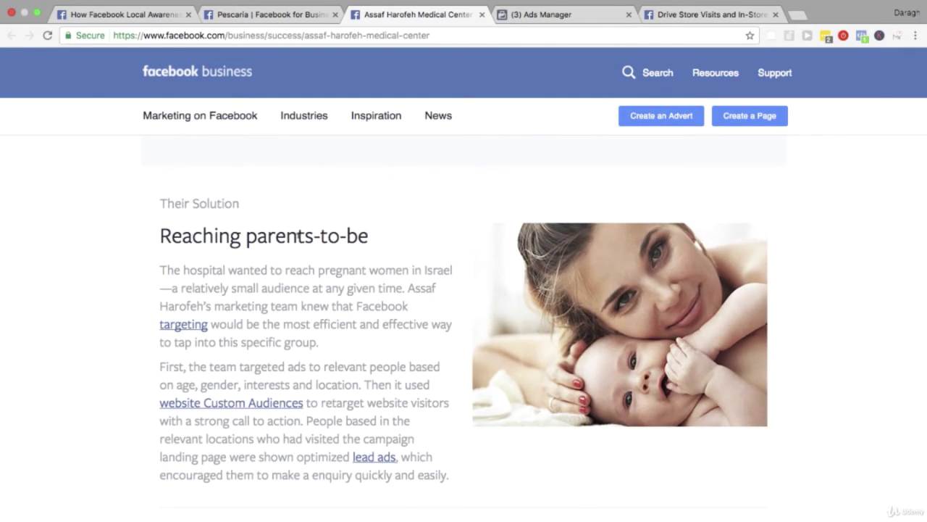
left_click_drag(166, 270, 398, 286)
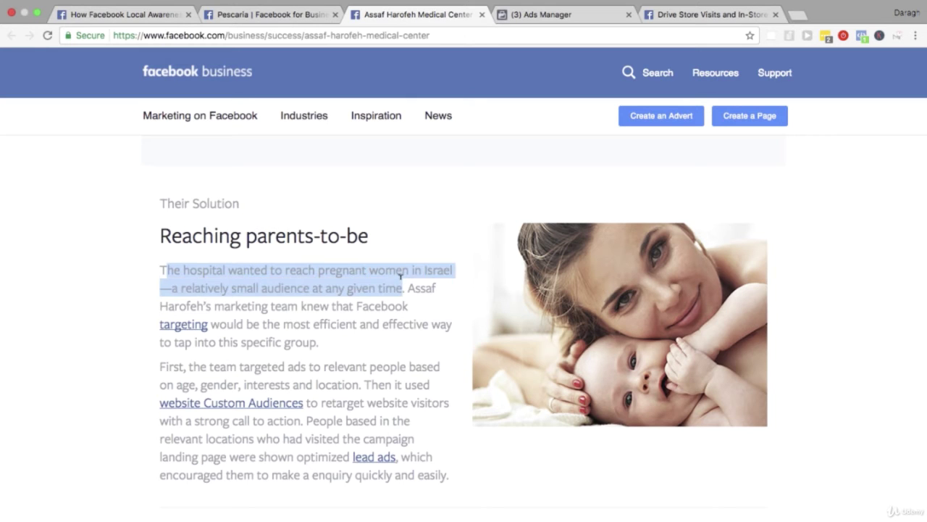
left_click(396, 284)
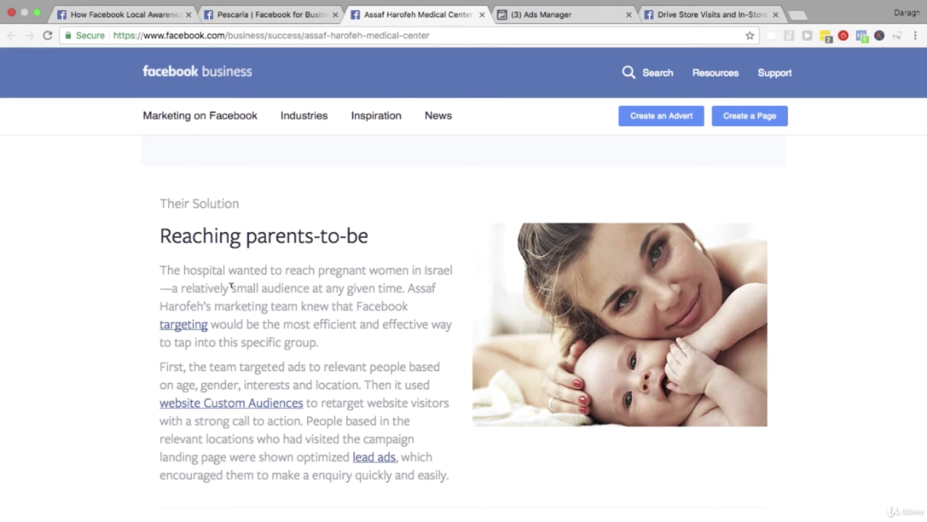
left_click_drag(274, 288, 352, 289)
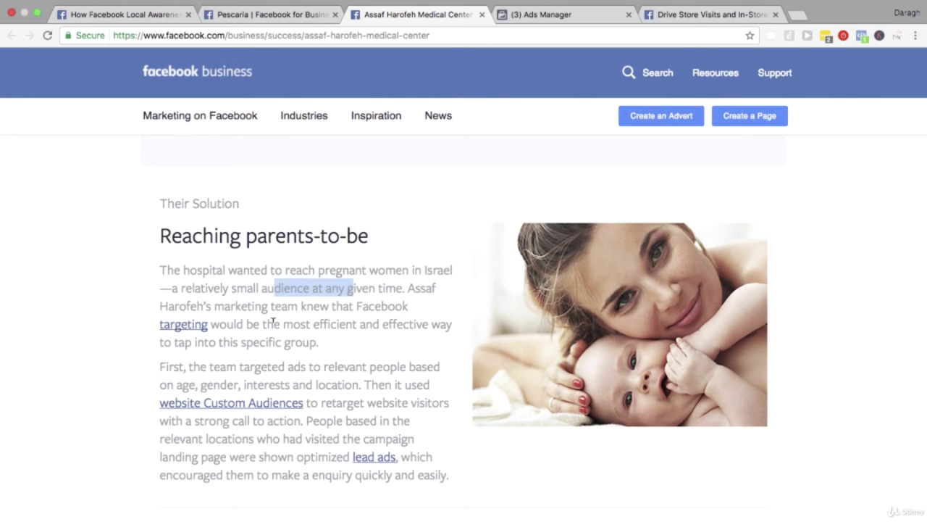
Step: Examine the hospital's targeting approach, highlighting the age, gender, interests and location criteria and the retargeting of website visitors
scroll(287, 334, "down", 2)
scroll(287, 334, "down", 1)
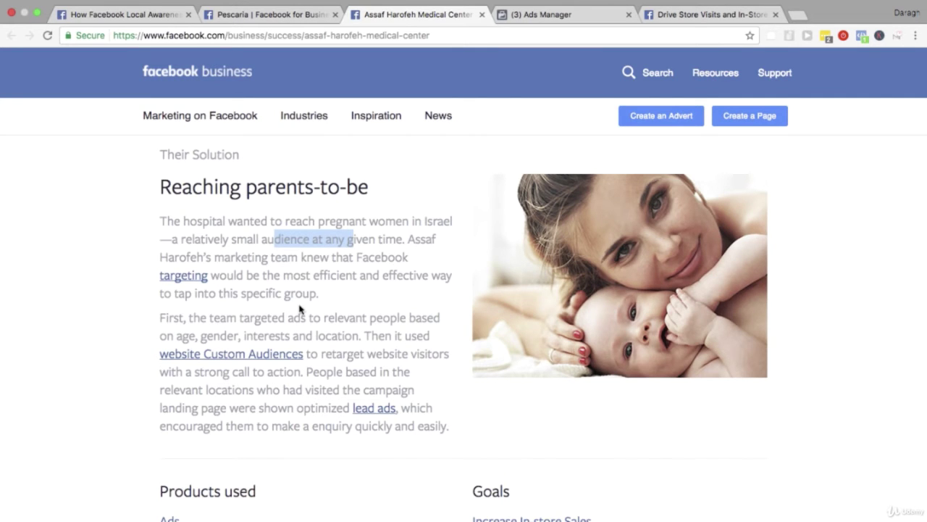
left_click_drag(323, 318, 362, 327)
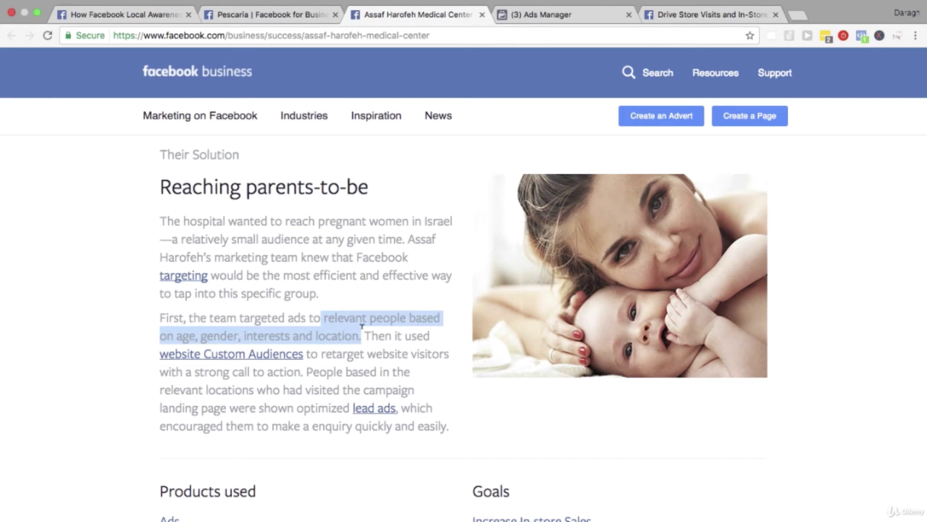
left_click(361, 329)
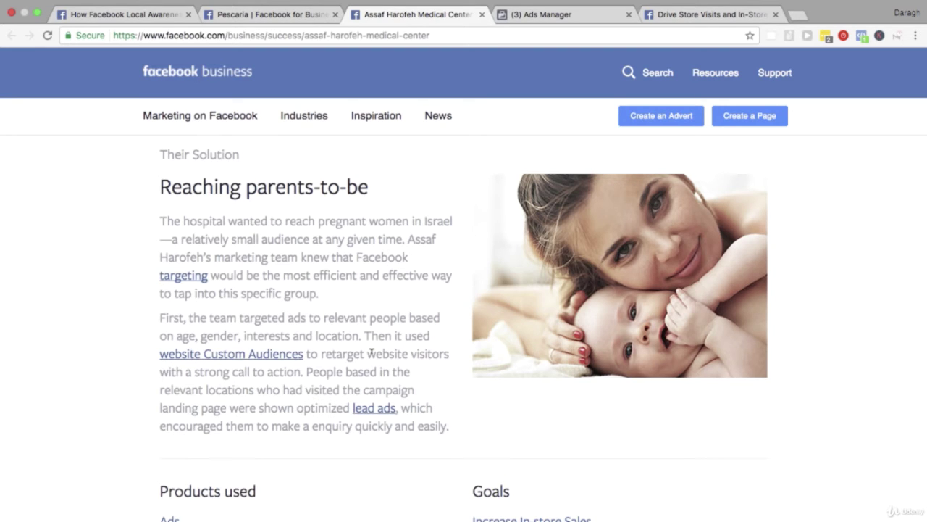
left_click_drag(368, 353, 304, 371)
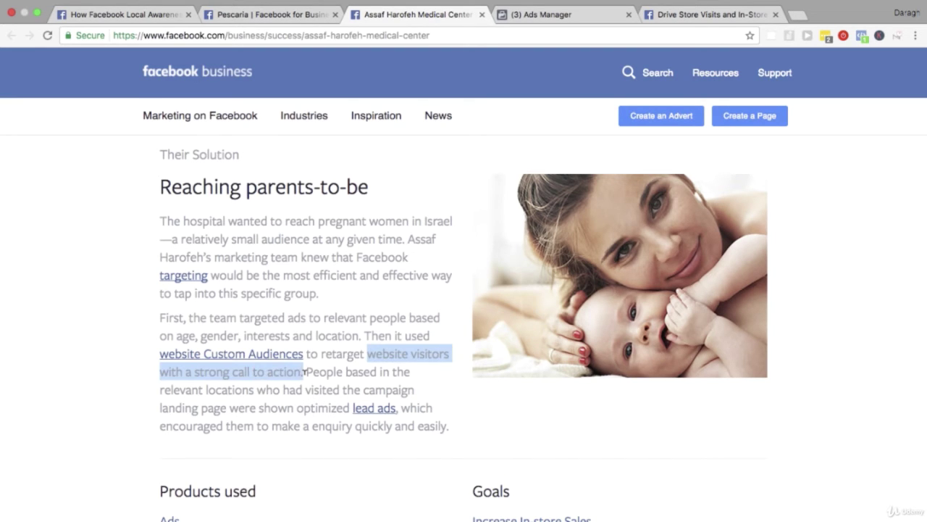
left_click(306, 372)
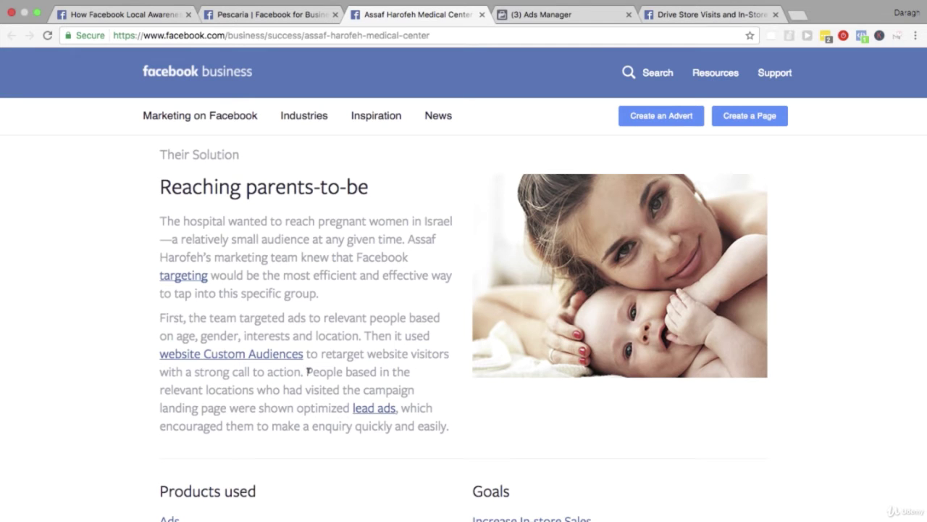
Step: Read the solution's closing sentence on location-based lead ads, highlighting "a enquiry quickly and easily"
left_click_drag(306, 372, 325, 409)
left_click(325, 408)
left_click_drag(301, 426, 450, 427)
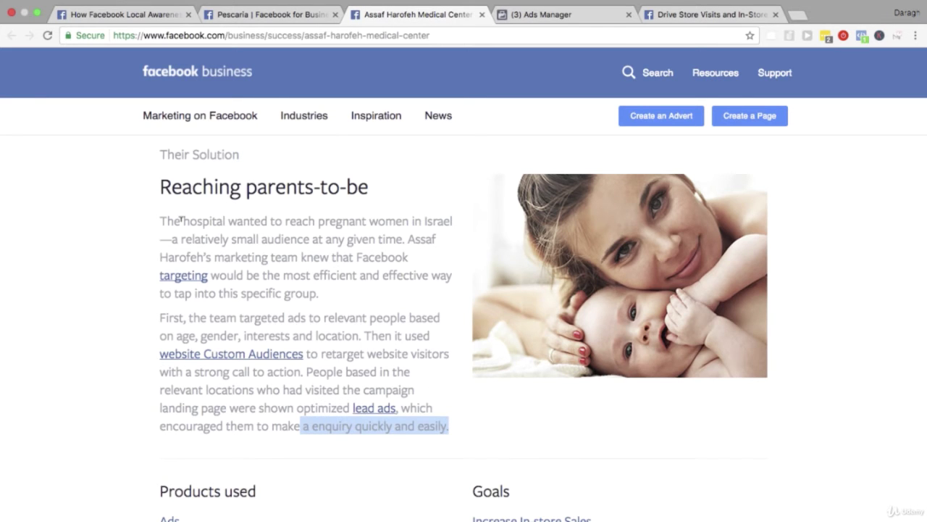
left_click(298, 311)
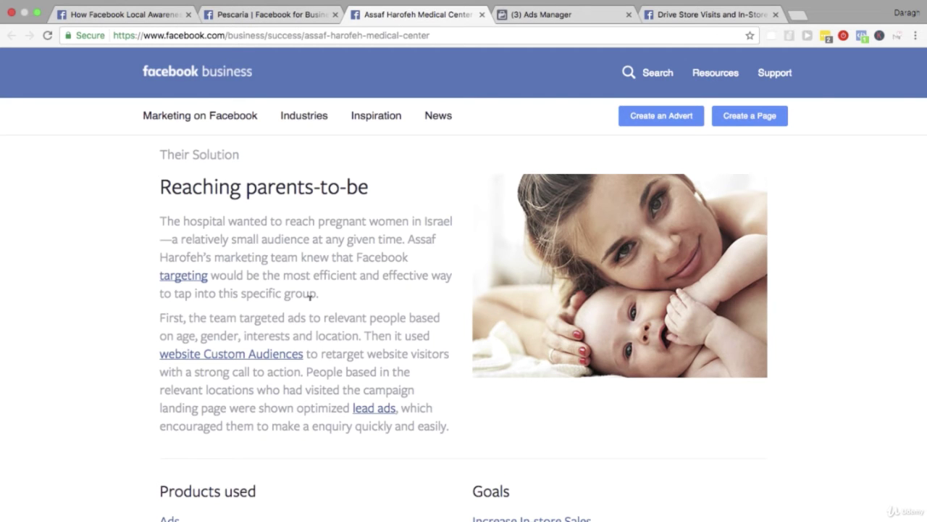
Step: Return to the hospital's headline figures and highlight the share of leads that became customers
scroll(310, 296, "up", 10)
scroll(310, 306, "down", 5)
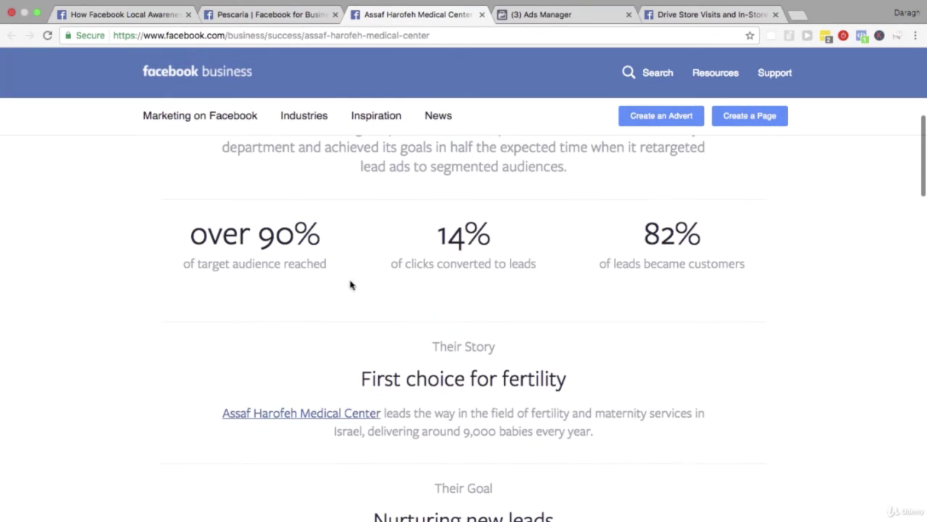
left_click_drag(643, 239, 750, 266)
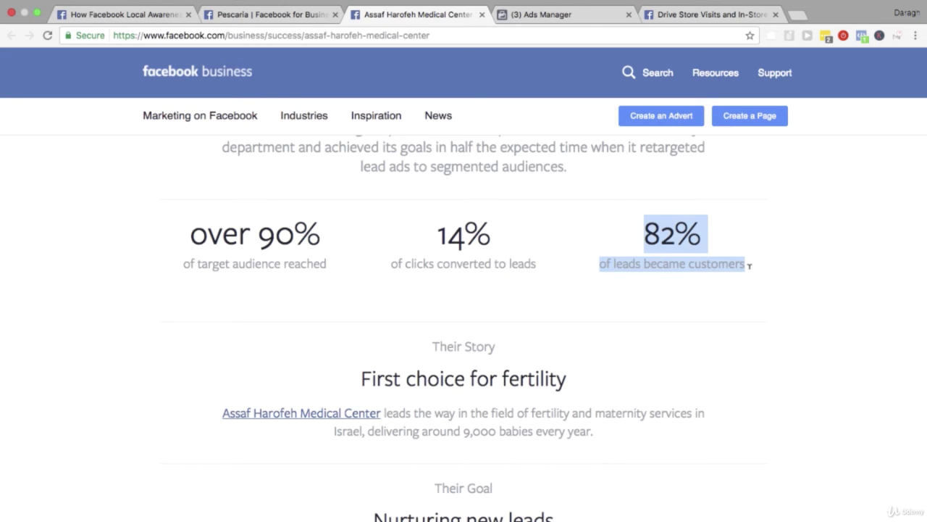
Step: Highlight the leads-to-customers figure again, and switch to Ads Manager to read the description of the Store visits objective
left_click(748, 268)
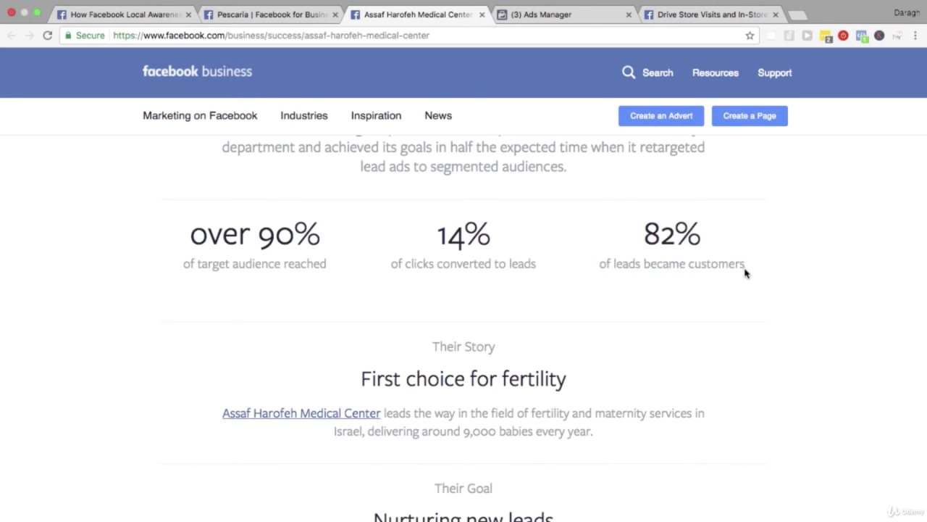
left_click_drag(642, 231, 746, 264)
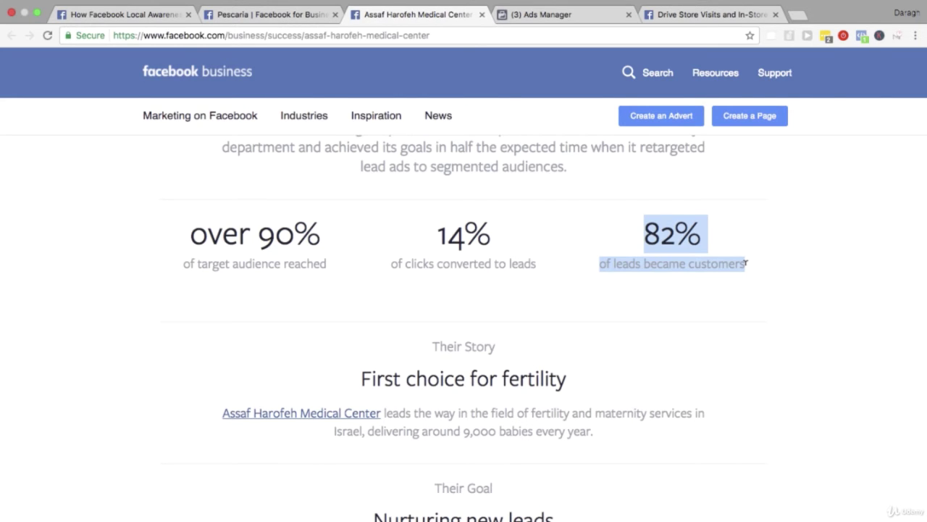
left_click(579, 16)
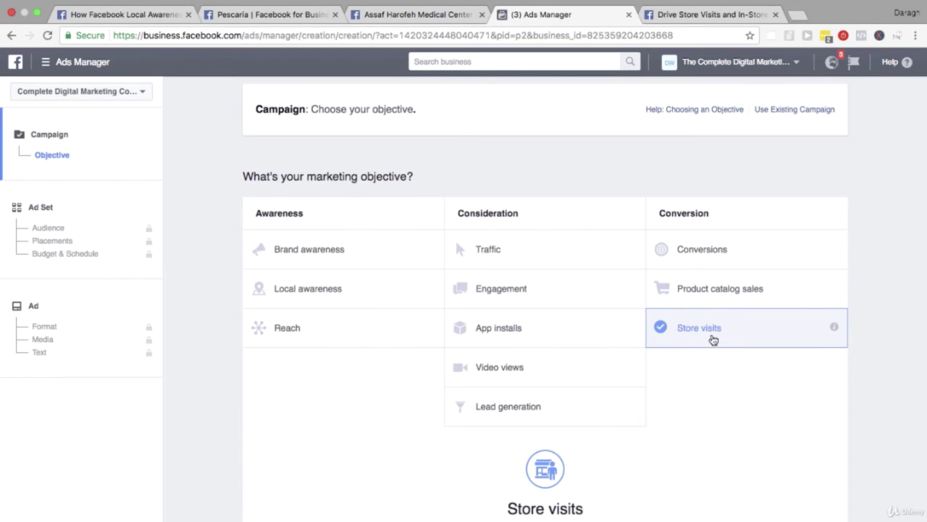
mouse_move(835, 329)
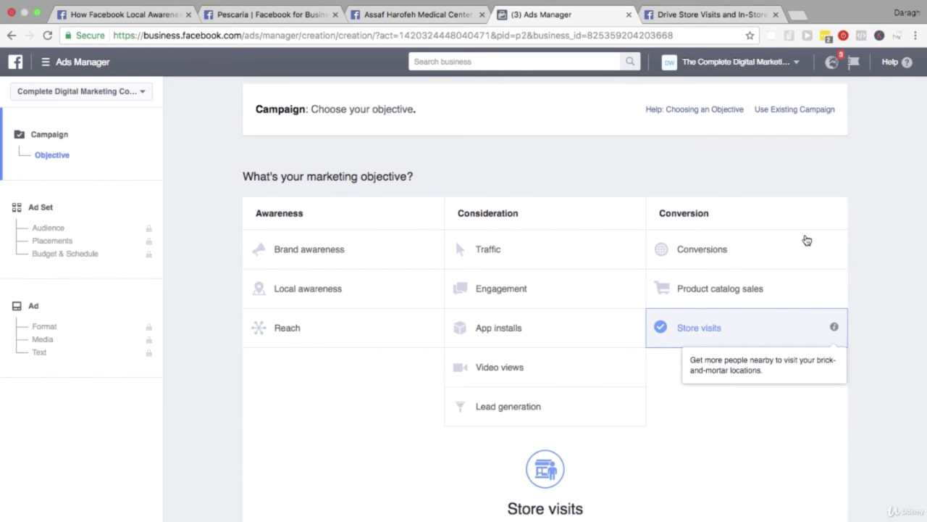
Step: Review Facebook's "Drive Store Visits and In-Store Sales" page and highlight "Location Based" in the relevance at scale heading
left_click(738, 24)
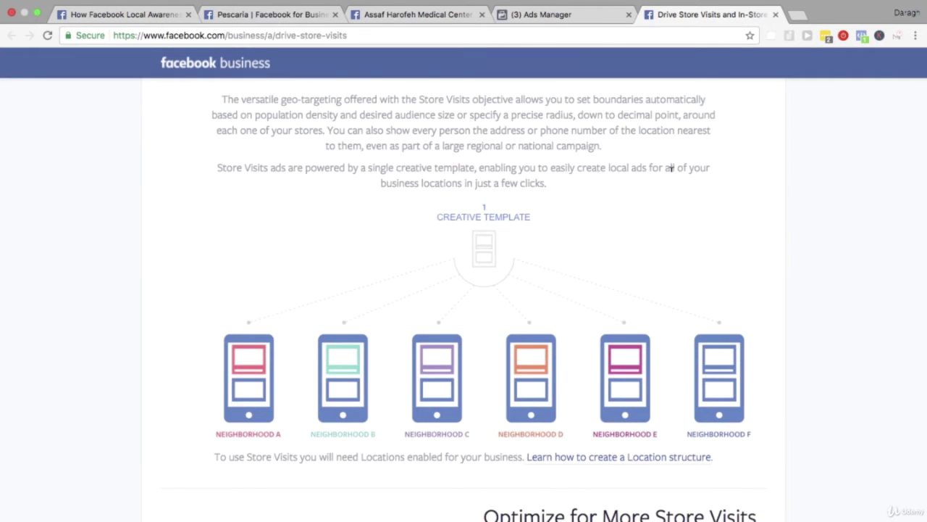
scroll(671, 168, "up", 10)
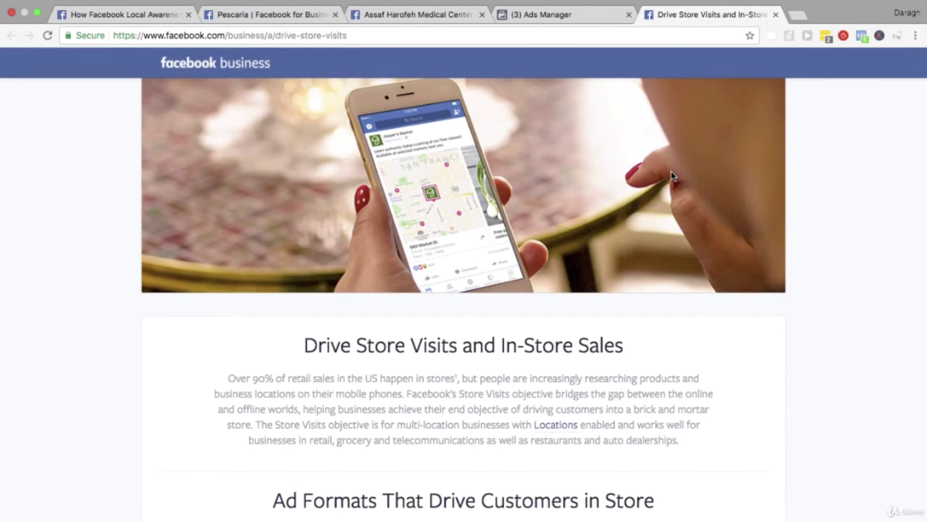
scroll(673, 176, "down", 10)
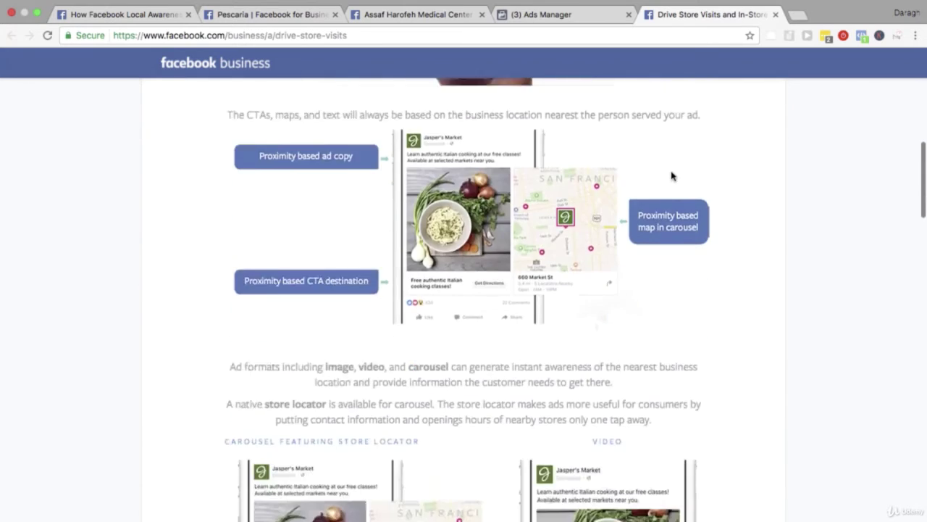
scroll(673, 176, "down", 10)
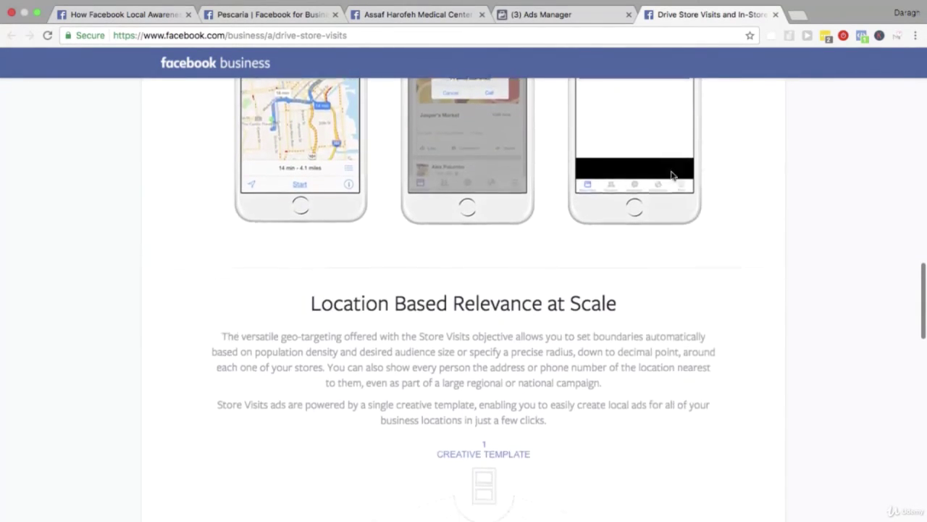
scroll(672, 176, "down", 2)
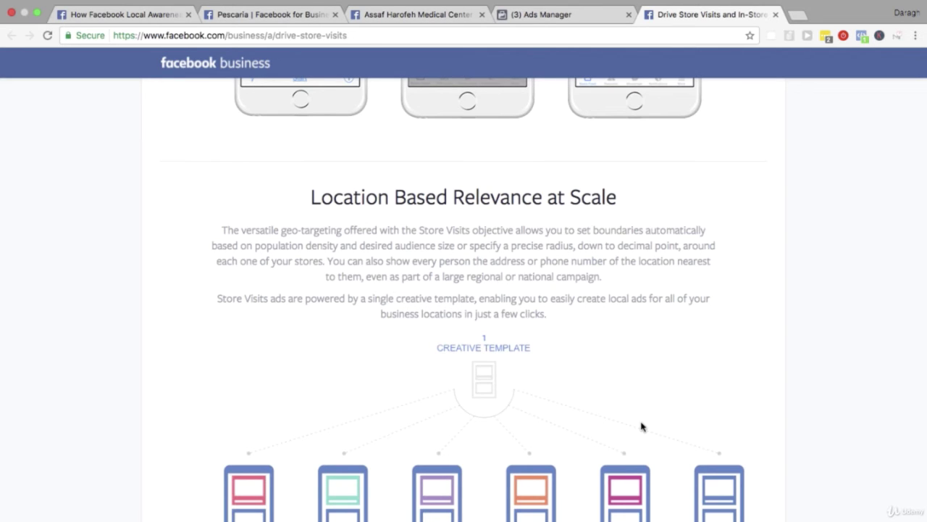
scroll(642, 426, "down", 1)
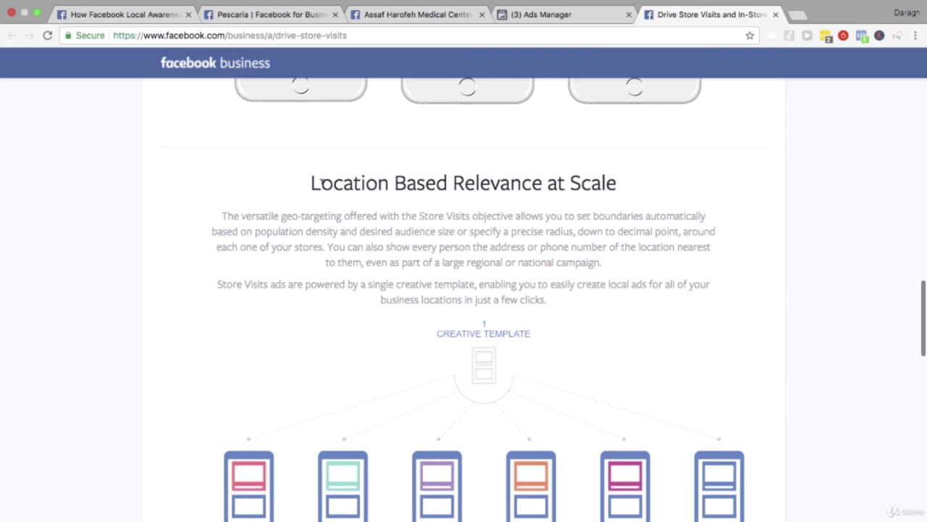
left_click_drag(311, 182, 448, 182)
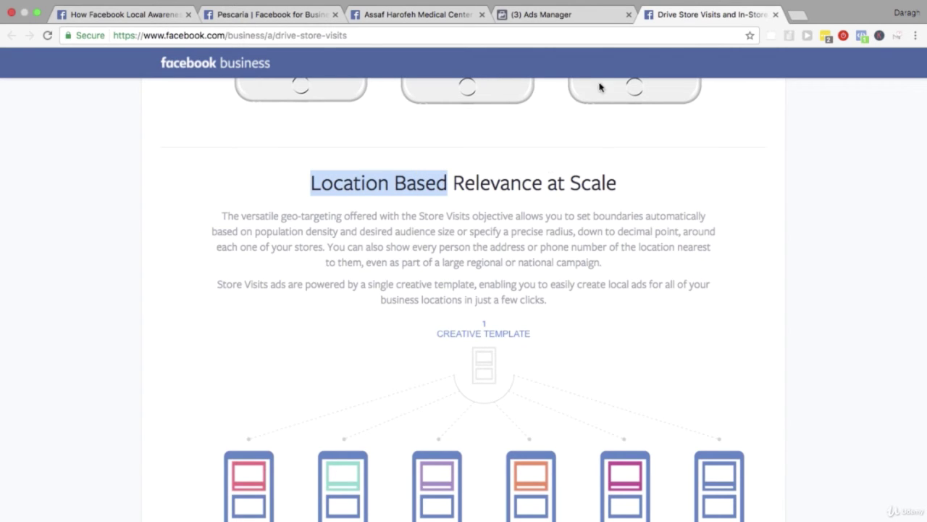
Step: Return to Ads Manager and highlight the Store visits note about setting up business locations in Business Manager
left_click(594, 17)
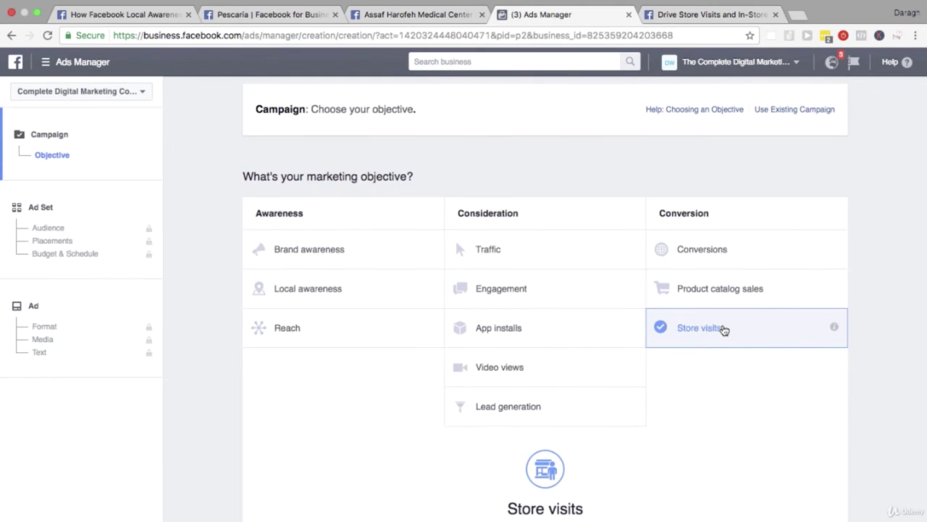
scroll(723, 329, "down", 5)
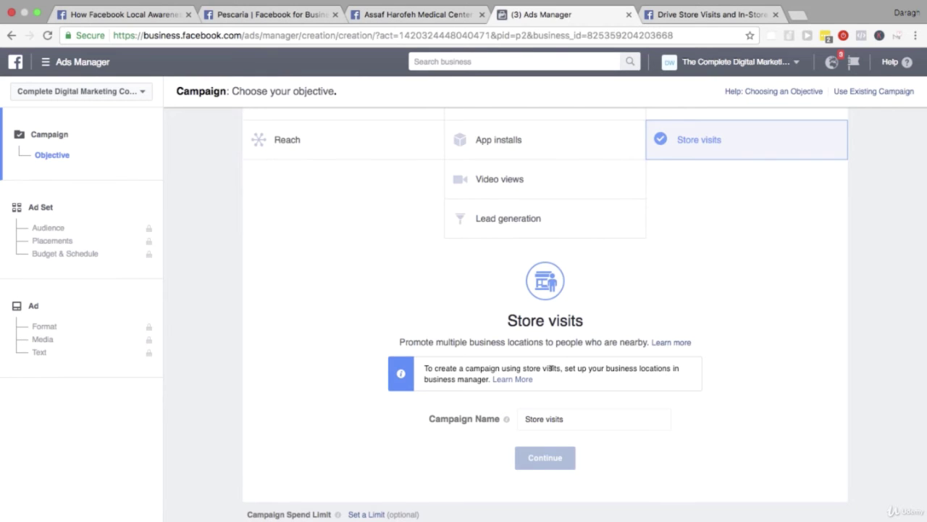
left_click_drag(567, 367, 491, 379)
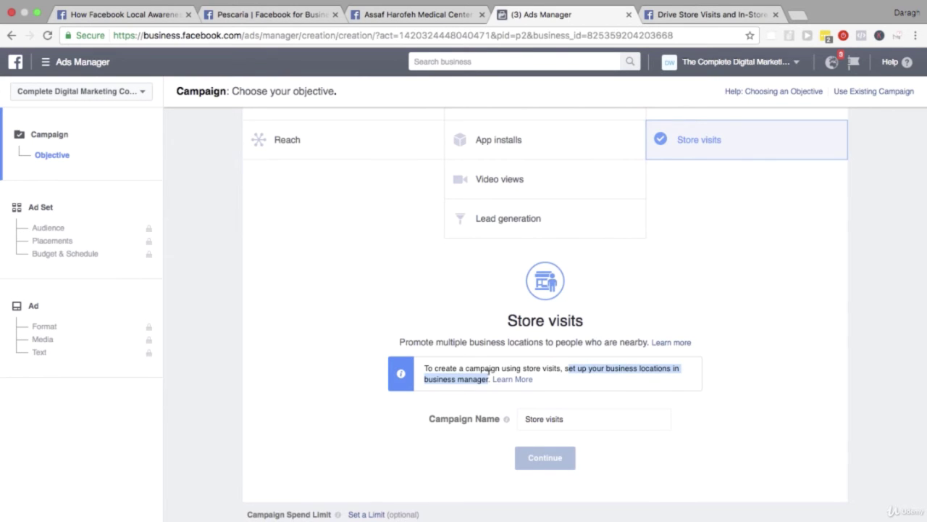
Step: Open the help article on creating ads for the store visits objective, read its getting-started instructions and close it
left_click(509, 382)
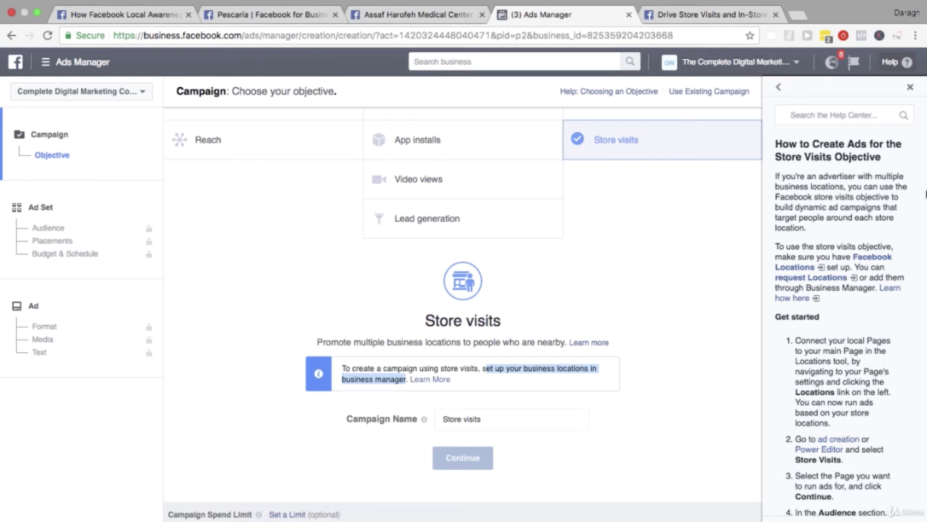
scroll(856, 234, "down", 3)
scroll(856, 235, "down", 5)
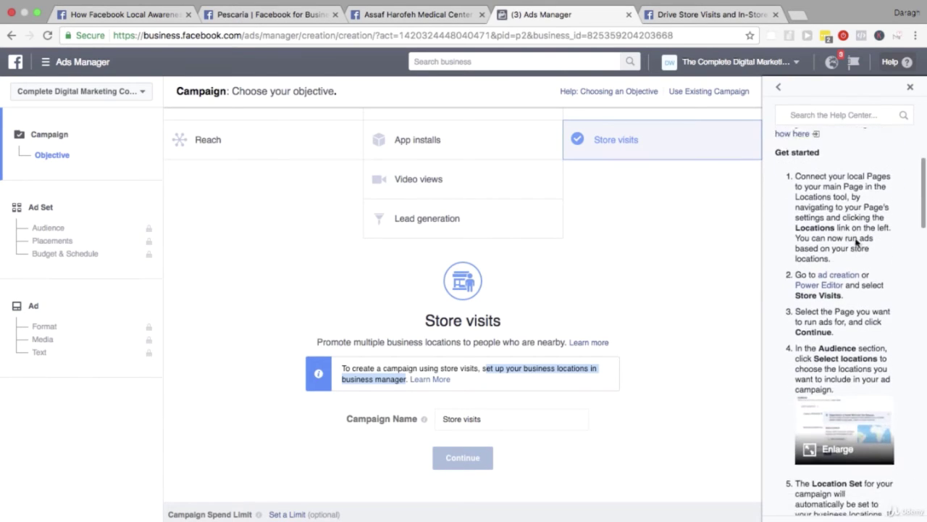
left_click(910, 86)
Step: Choose Local awareness as the marketing objective, keep the campaign name "Local awareness" and continue to the ad set
scroll(799, 275, "up", 5)
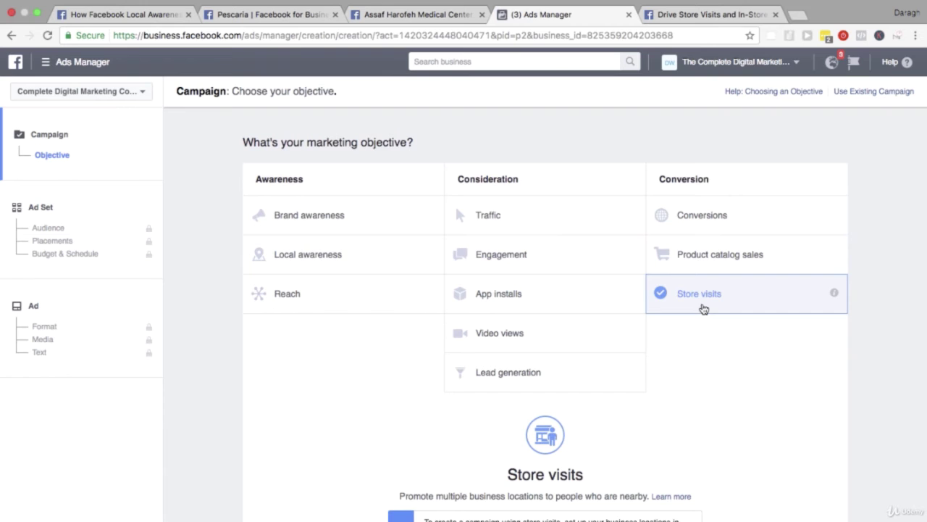
left_click(331, 265)
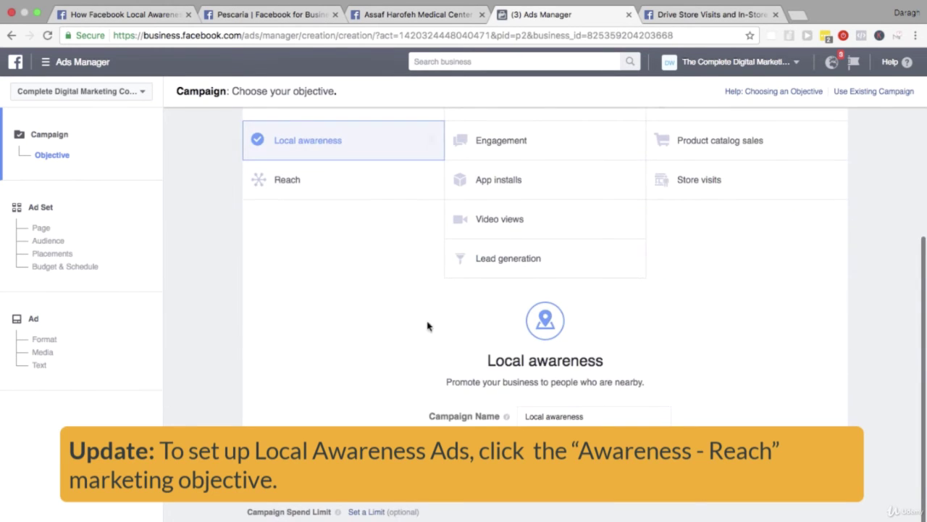
mouse_move(505, 416)
key("Return")
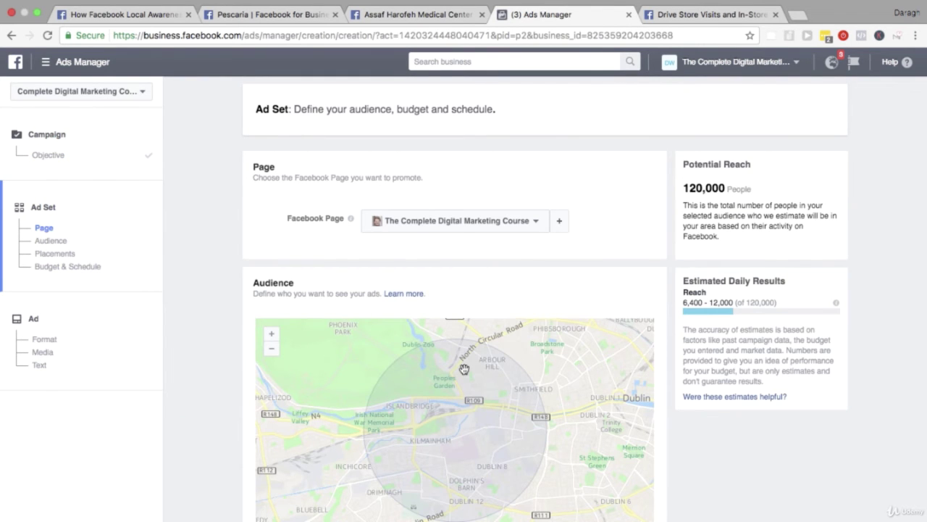
Step: Review the ad set's audience settings, including the location map, address radius, age and gender
scroll(463, 370, "down", 1)
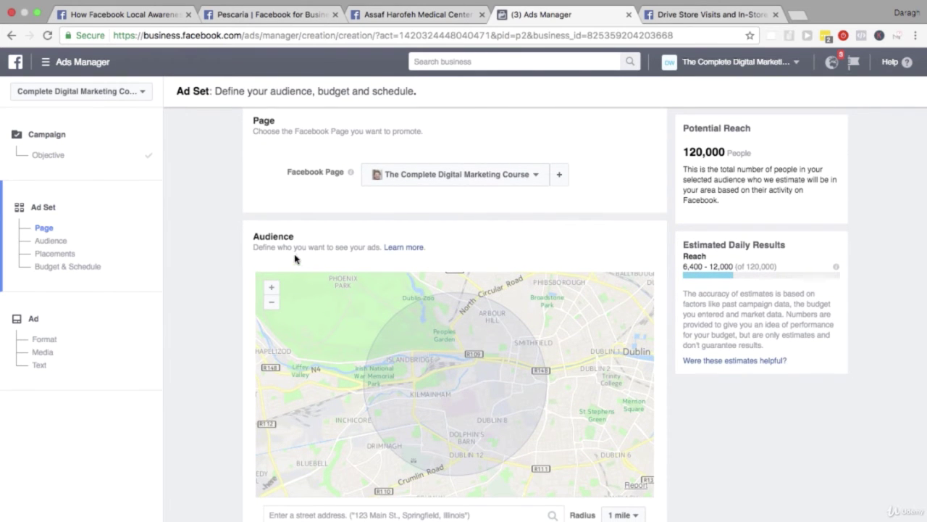
scroll(294, 258, "down", 3)
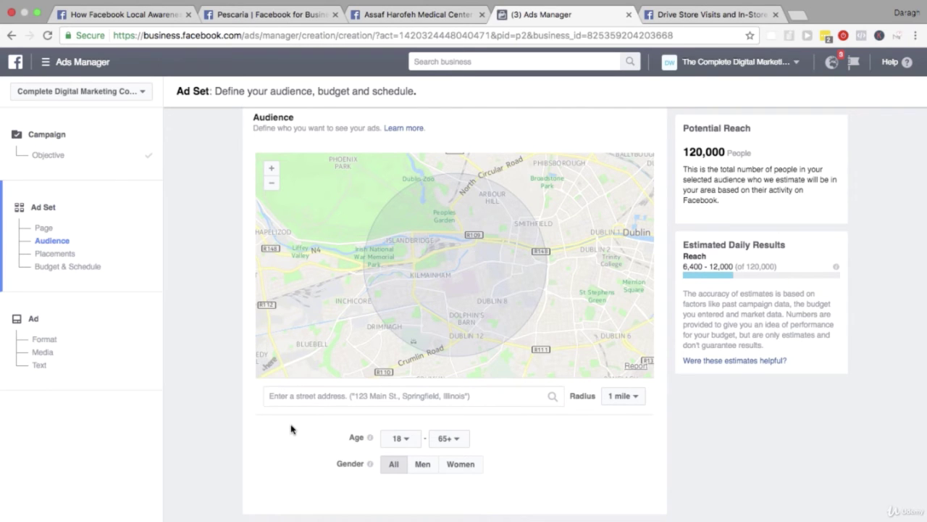
scroll(291, 429, "down", 3)
Step: Open the ad's format settings and review its images, text, headline, destination and preview
left_click(110, 340)
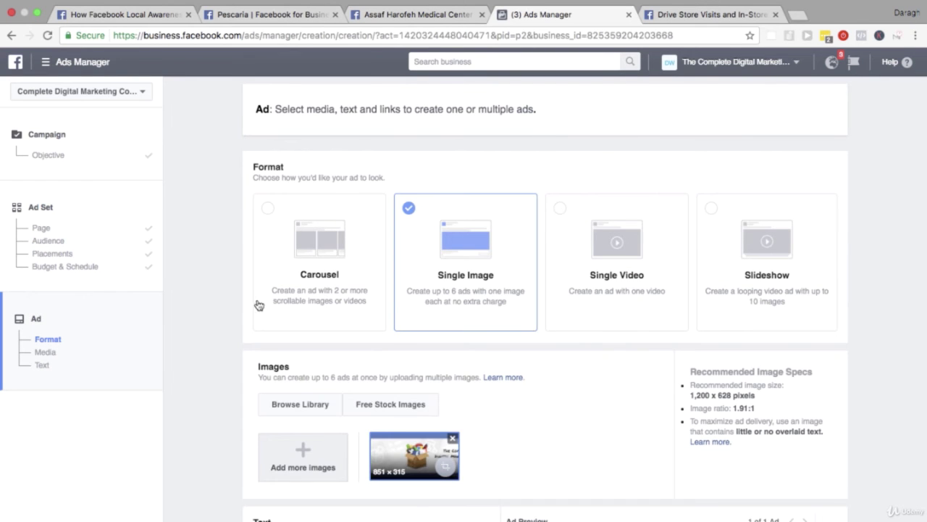
scroll(228, 313, "down", 3)
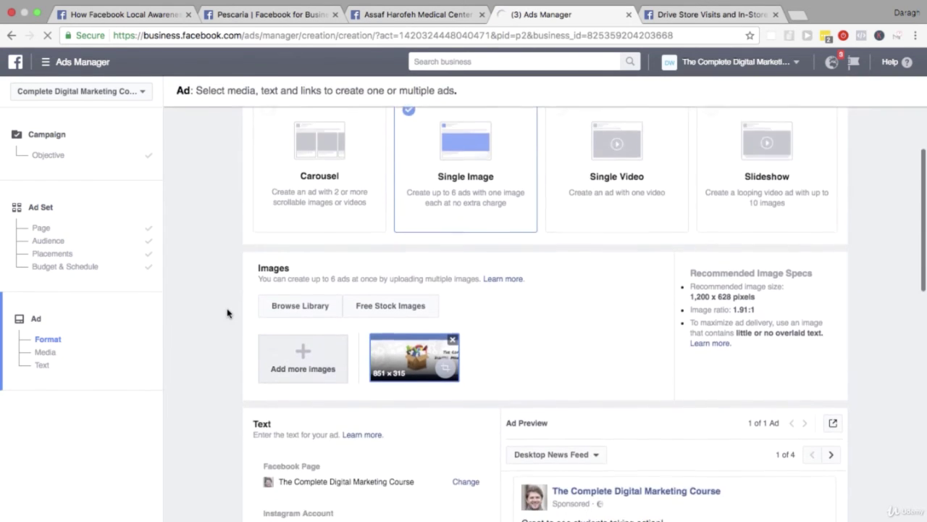
scroll(227, 313, "down", 2)
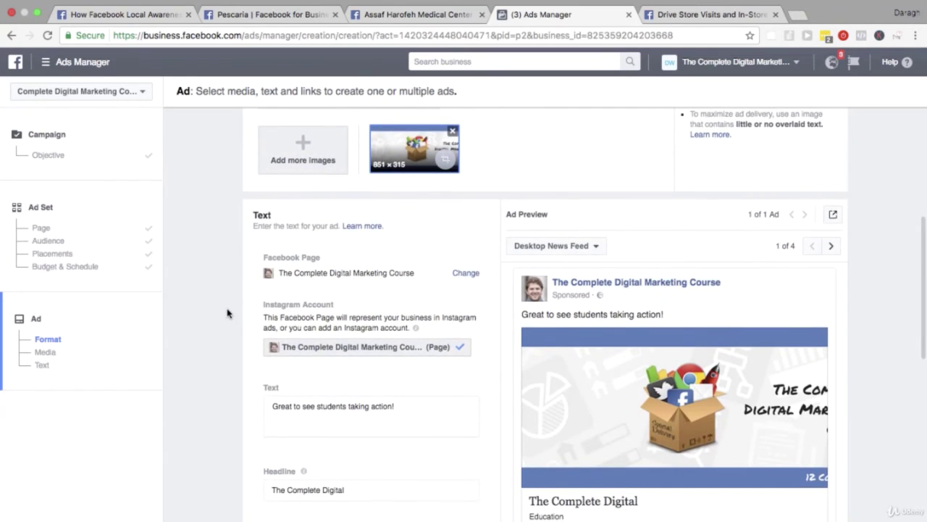
scroll(227, 313, "down", 1)
scroll(226, 313, "down", 1)
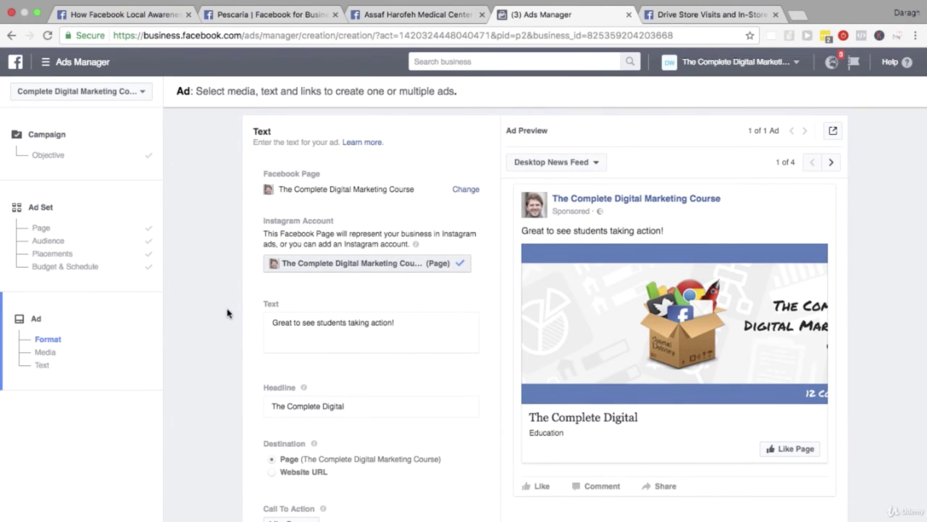
scroll(227, 313, "down", 1)
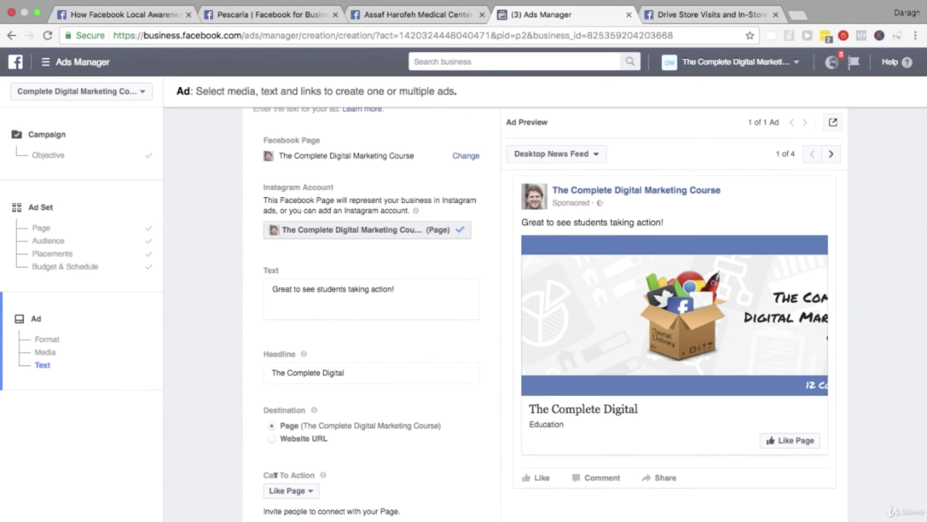
Step: Set the ad's call to action to Call Now and remove the placements that do not support it
mouse_move(323, 476)
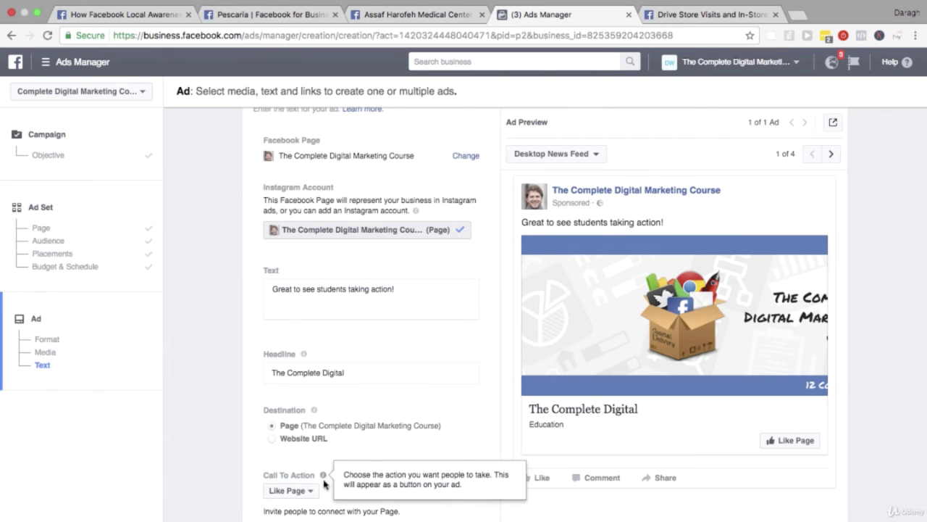
scroll(339, 492, "down", 1)
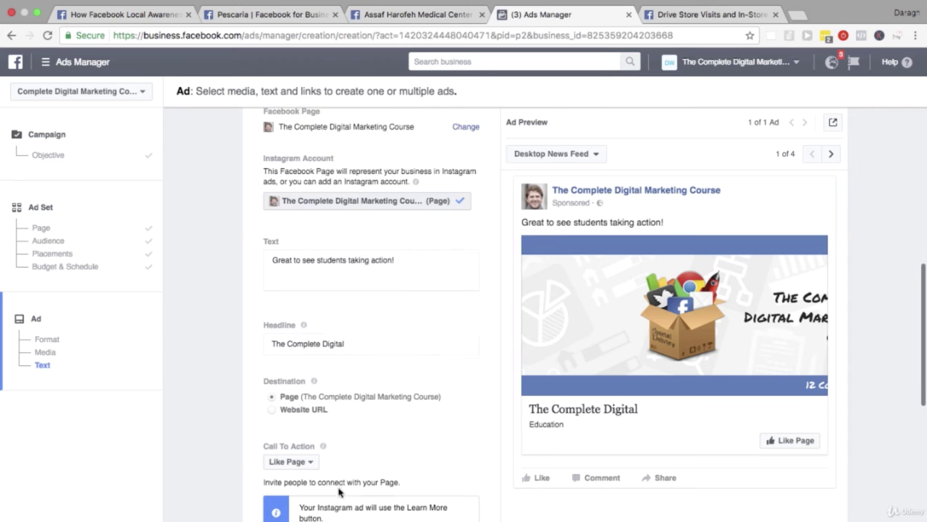
left_click(310, 465)
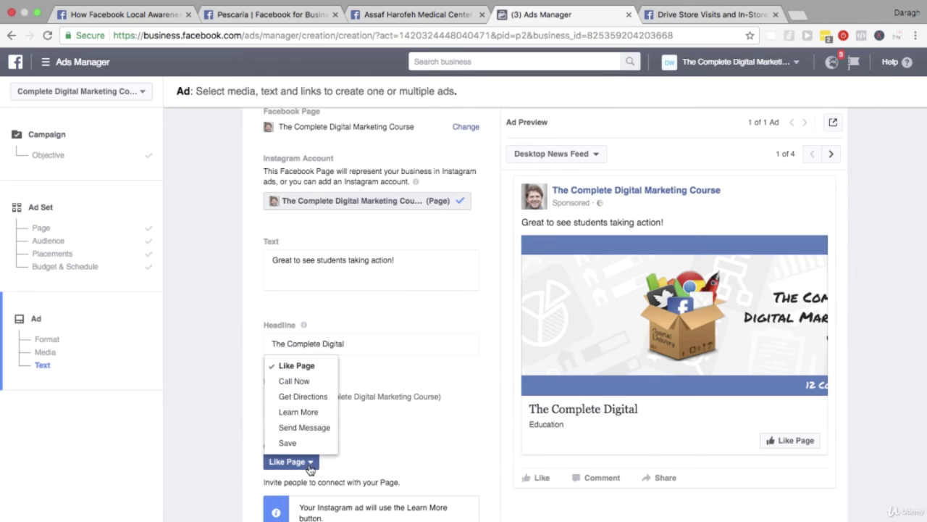
left_click(310, 388)
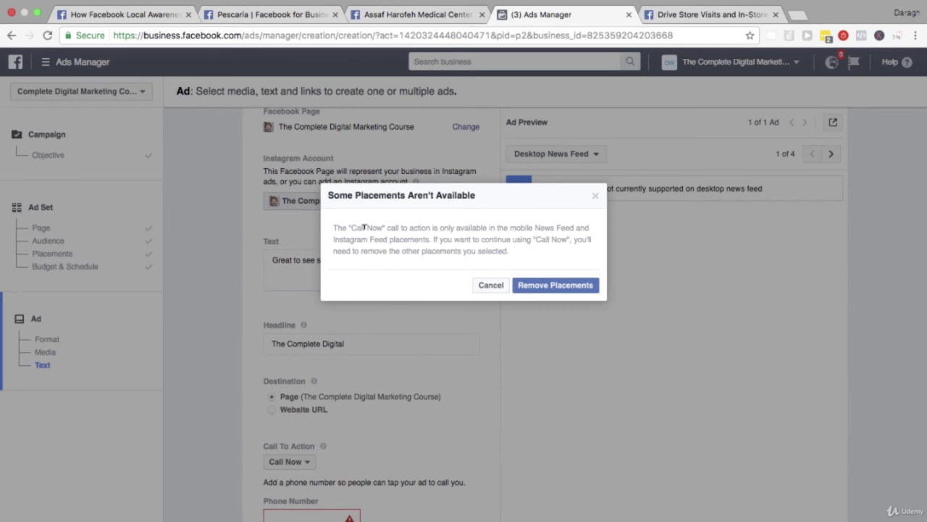
mouse_move(438, 226)
left_mouse_down()
mouse_move(585, 227)
mouse_move(453, 251)
mouse_move(431, 238)
left_mouse_up()
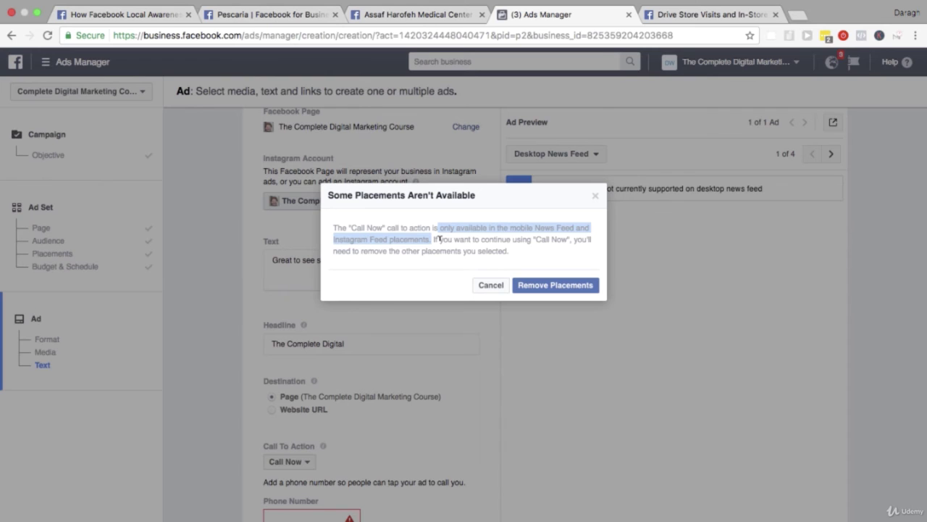
left_click(565, 287)
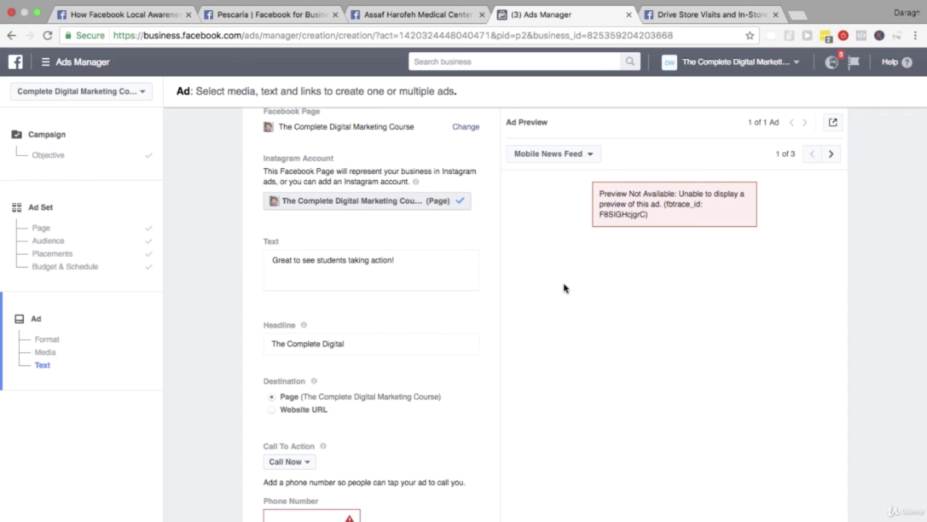
Step: Go to the ad set's placements, deselect the Facebook platform, expand it and reselect its Feeds placement
left_click(62, 256)
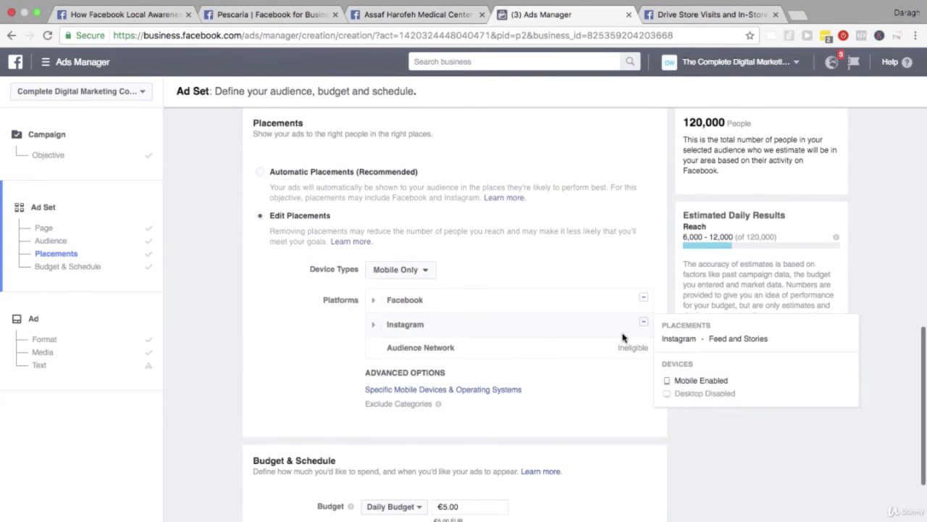
left_click(643, 297)
left_click(373, 301)
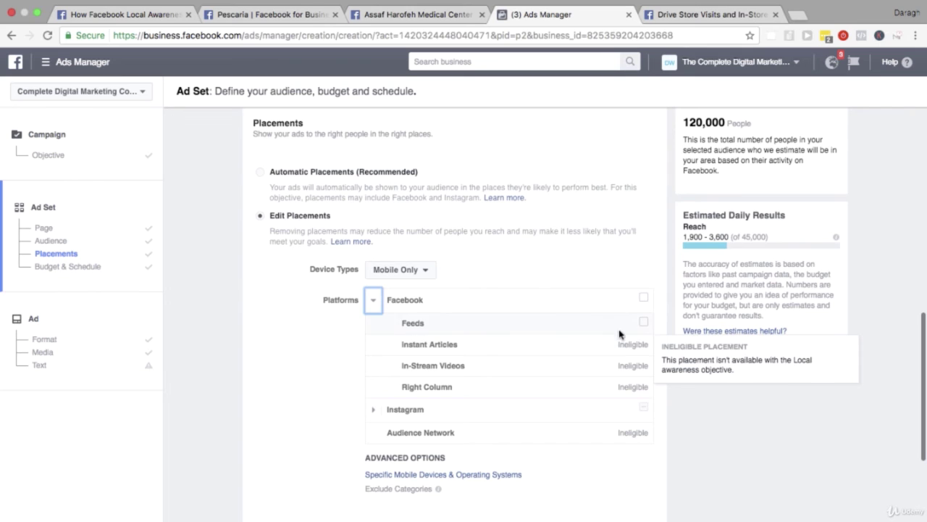
left_click(643, 323)
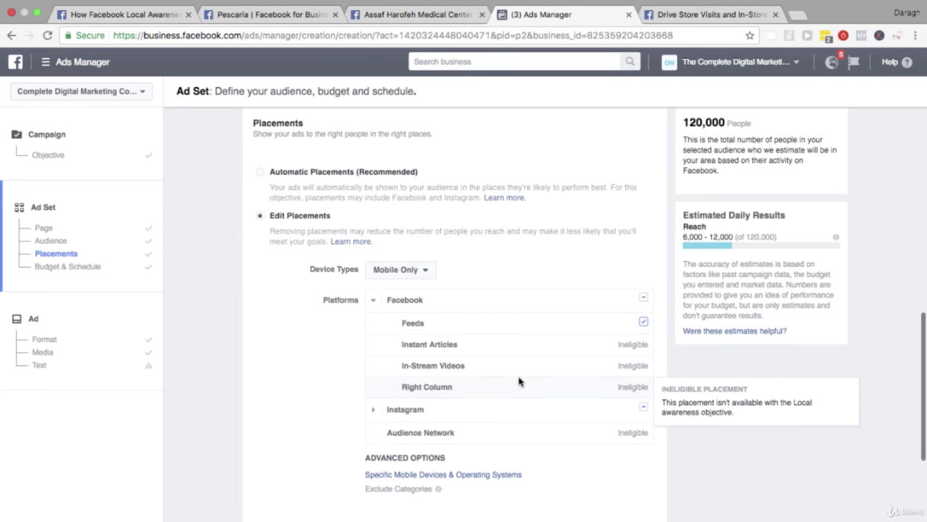
Step: Expand the ad set's Instagram placements and set the ad's call to action to Get Directions
left_click(375, 410)
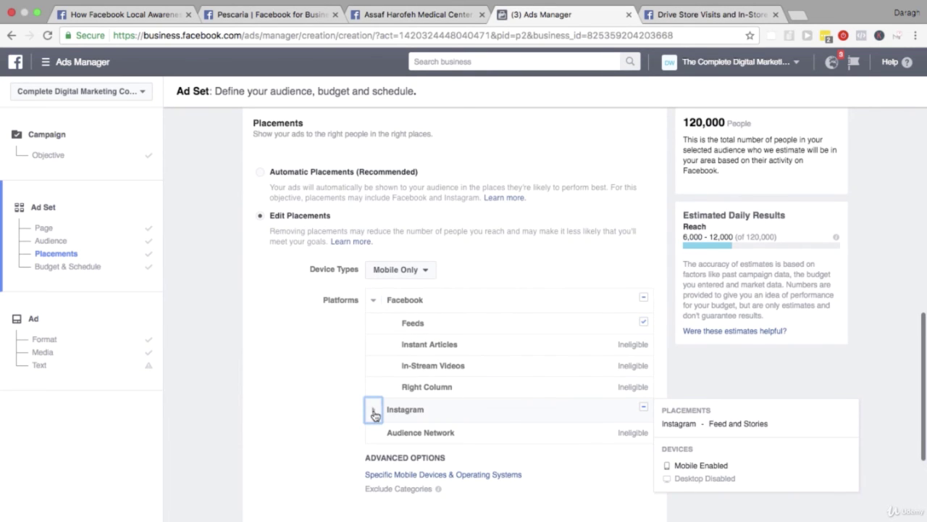
left_click(110, 330)
scroll(269, 317, "down", 5)
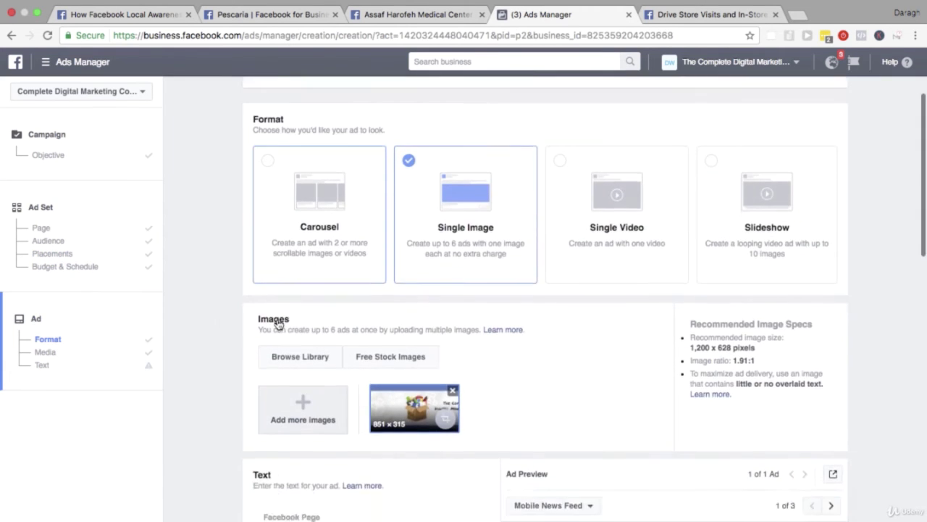
scroll(278, 317, "down", 3)
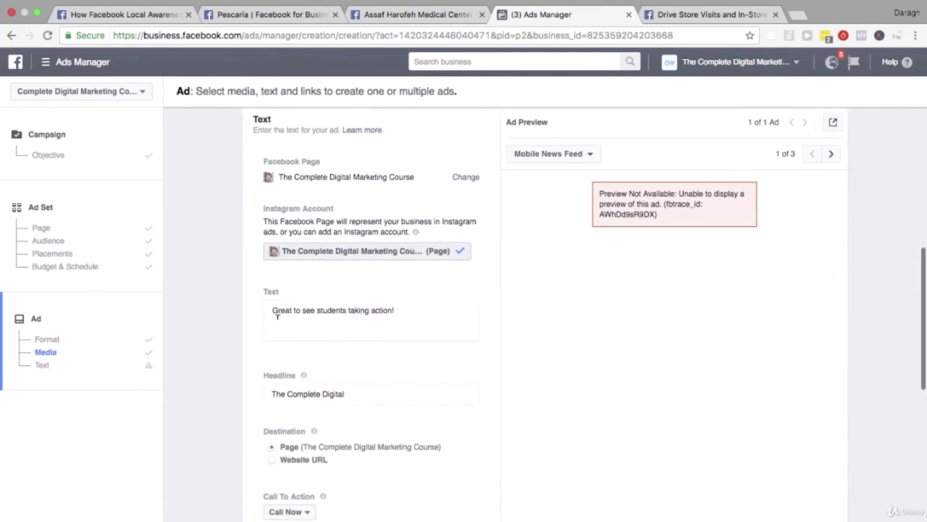
scroll(277, 327, "down", 2)
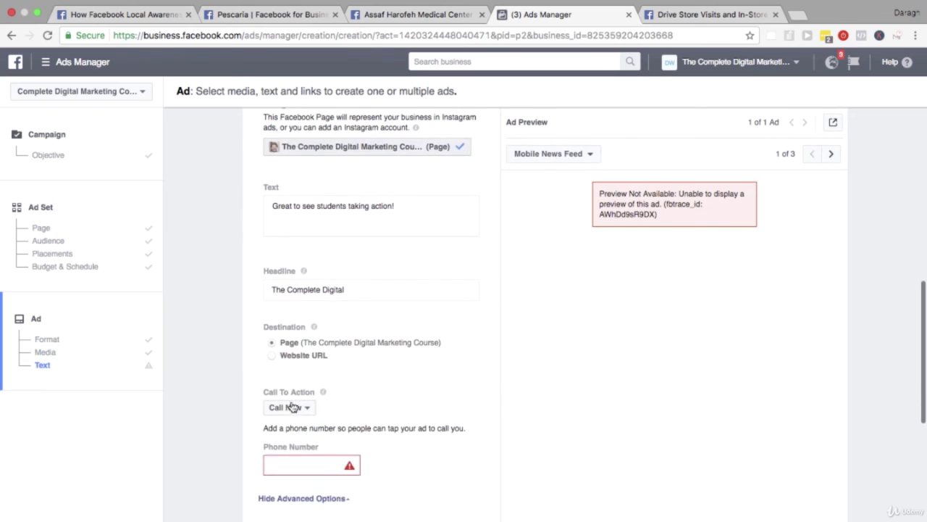
left_click(299, 458)
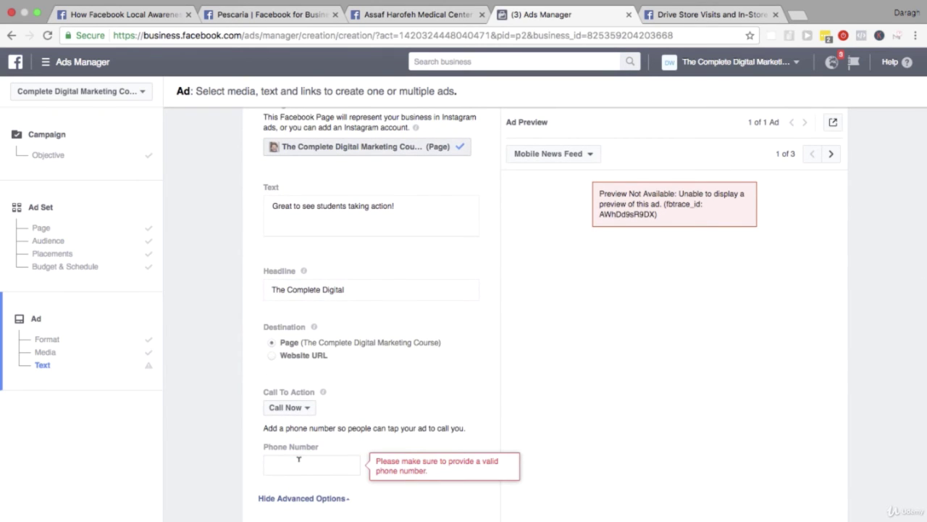
left_click(303, 409)
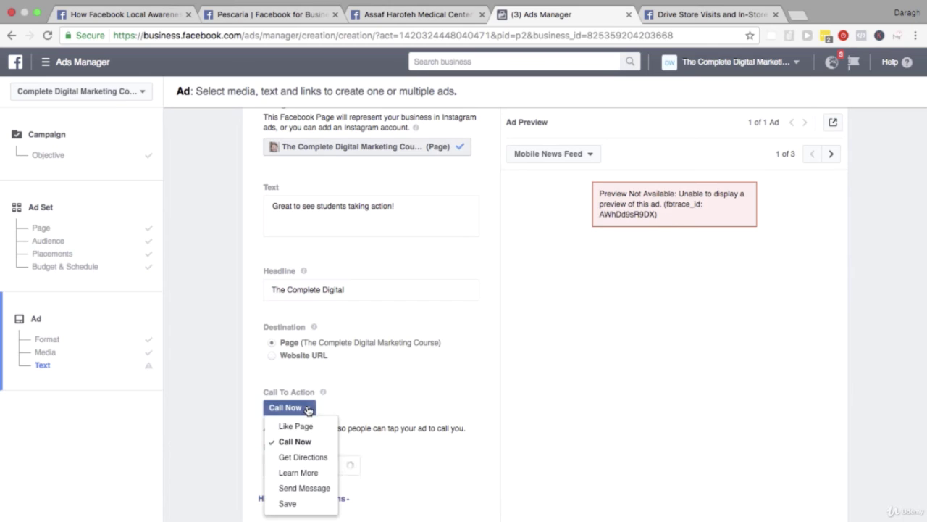
left_click(303, 457)
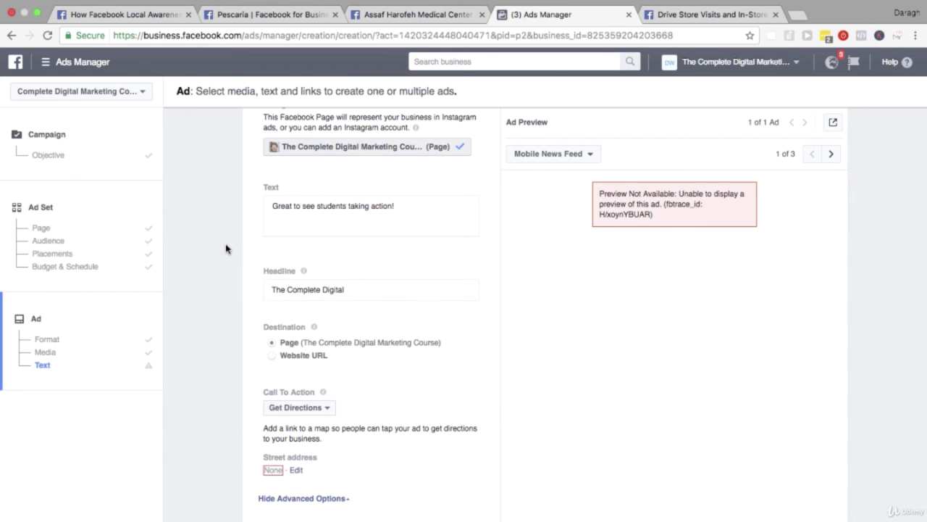
Step: Review the ad set's device and platform placements and the ad's format, image, text and preview settings
left_click(66, 255)
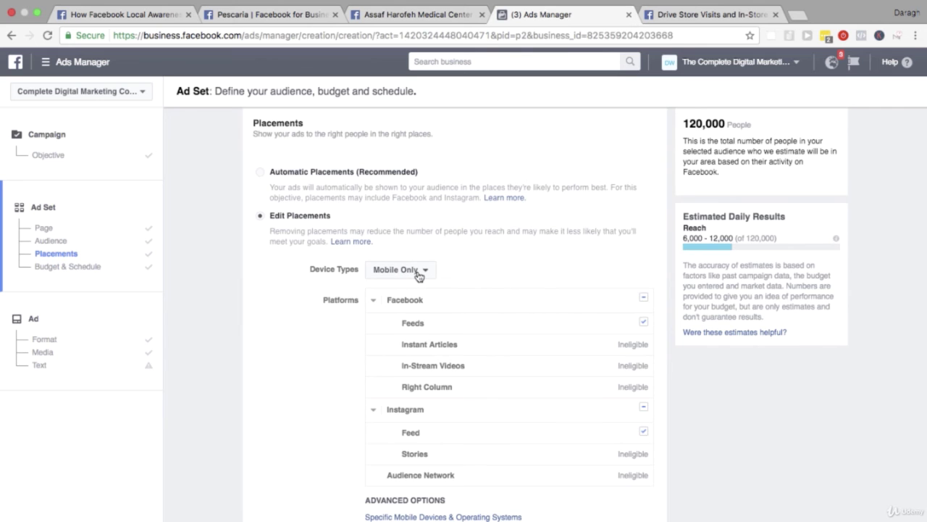
left_click(107, 341)
left_click(105, 352)
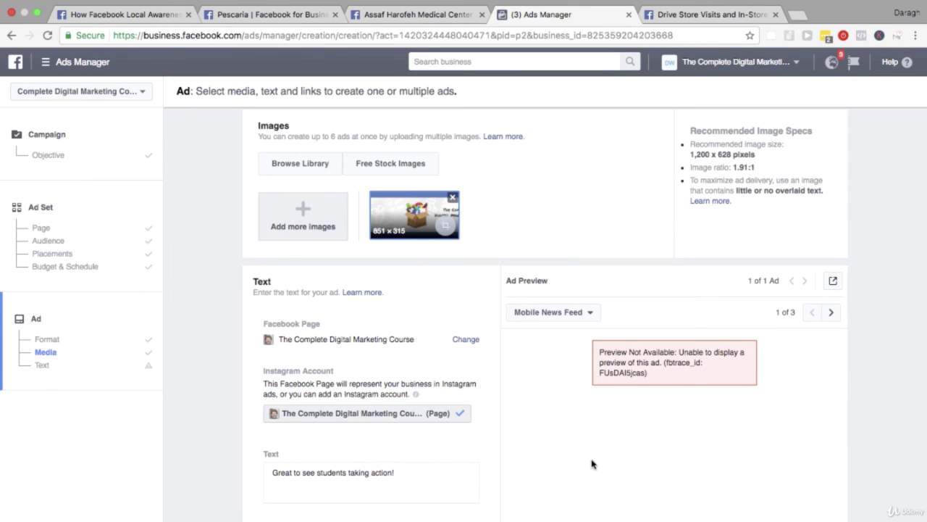
scroll(514, 417, "down", 2)
scroll(514, 417, "down", 3)
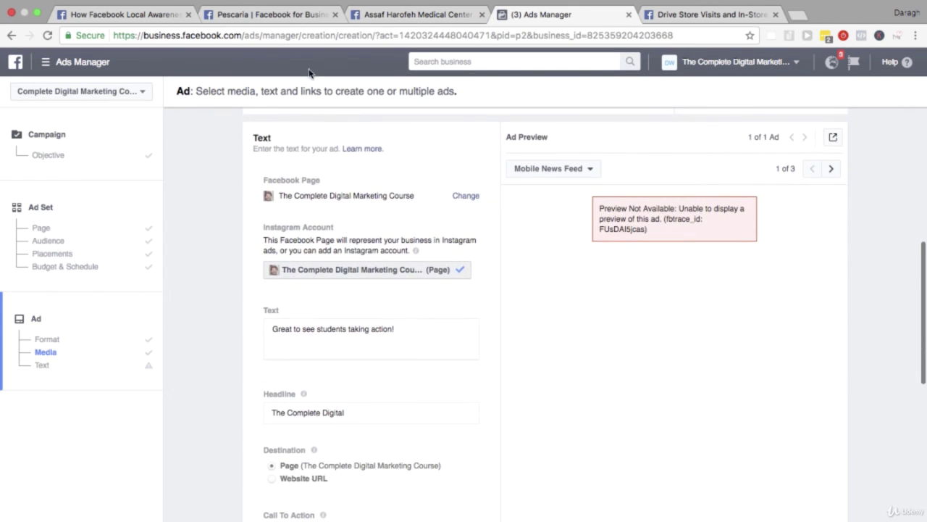
Step: Revisit the Local Awareness guide's message ideas, highlighting Highlight promotions, and look over the store visits and Pescaria pages
left_click(145, 14)
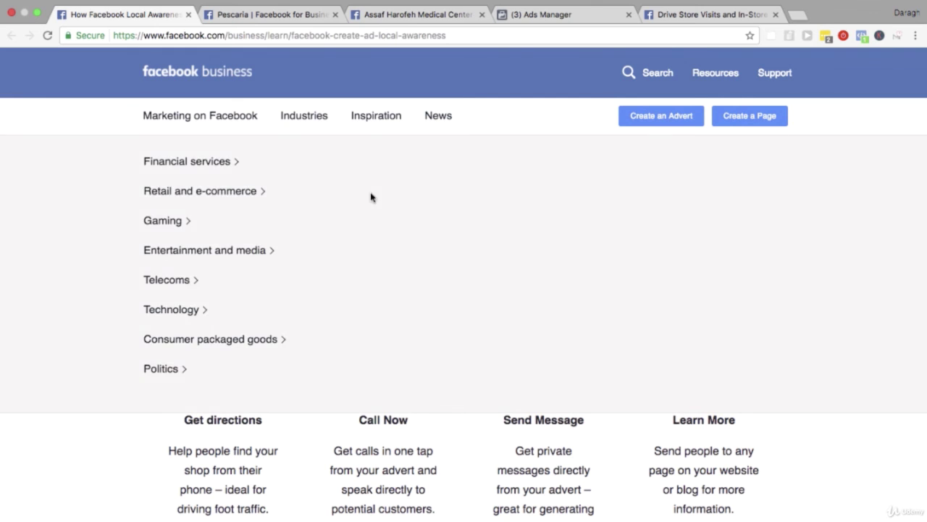
scroll(370, 196, "up", 2)
scroll(368, 491, "up", 10)
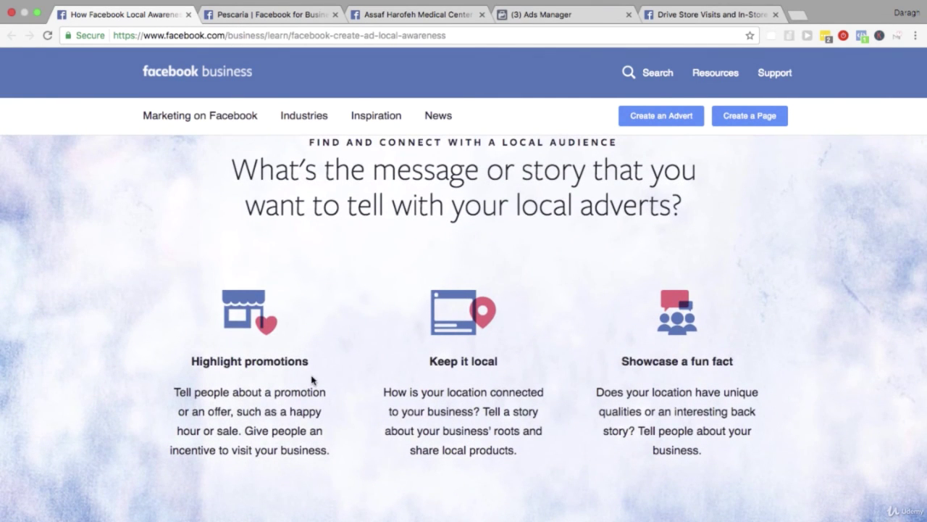
left_click_drag(224, 358, 310, 358)
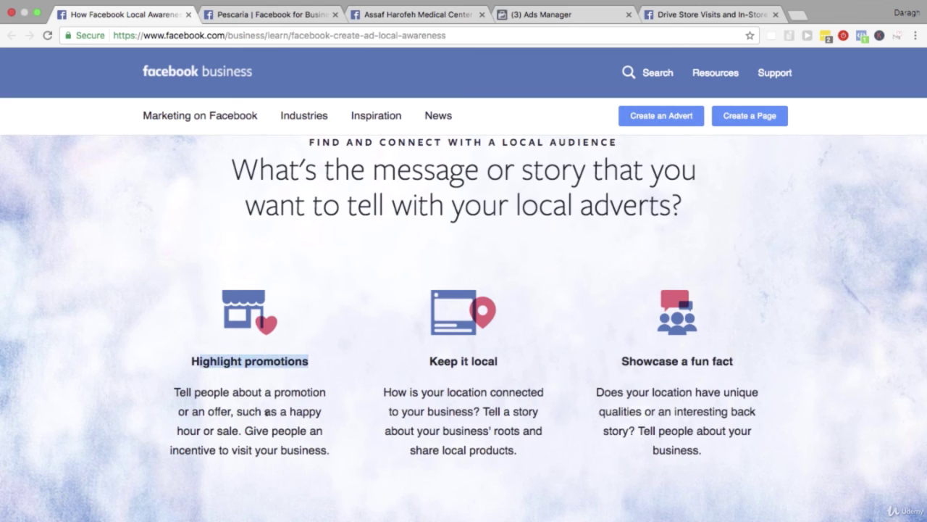
left_click(428, 14)
left_click(671, 16)
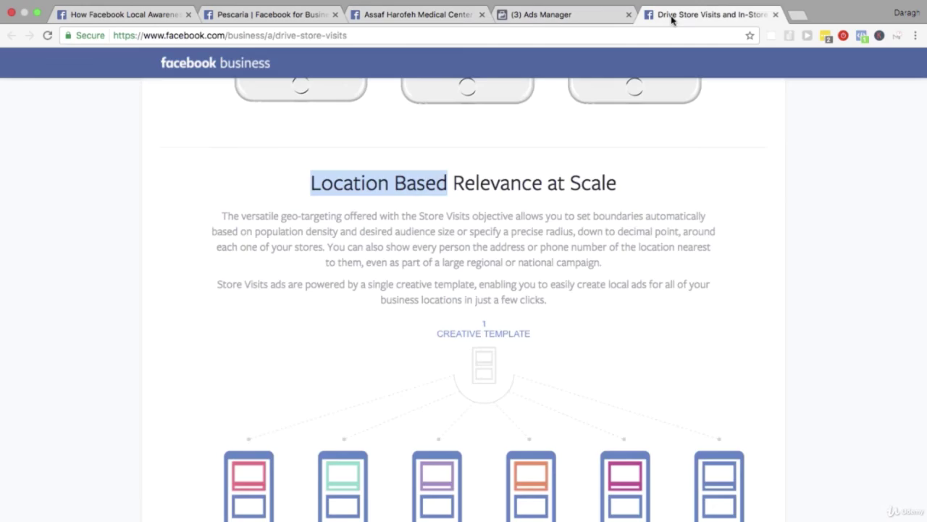
left_click(266, 17)
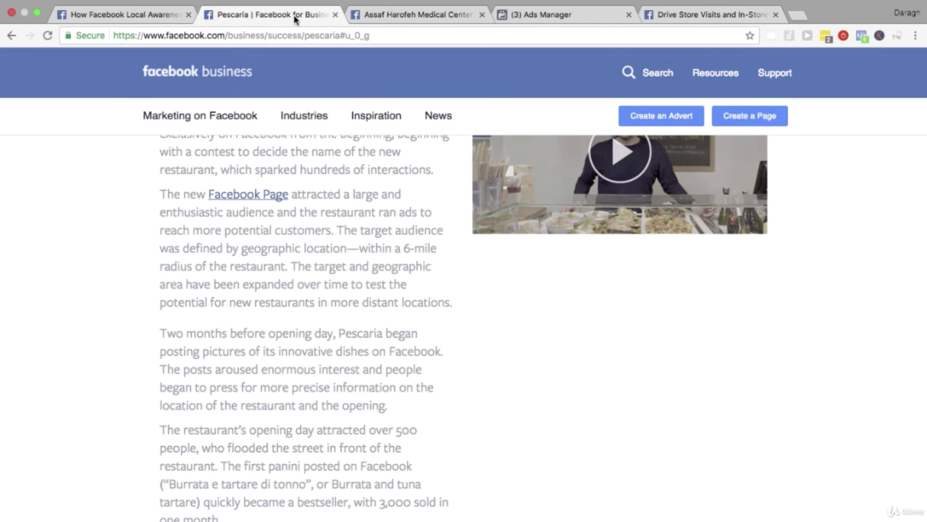
Step: Return to Ads Manager and select the ad's body text "Great to see students taking action!"
left_click(513, 25)
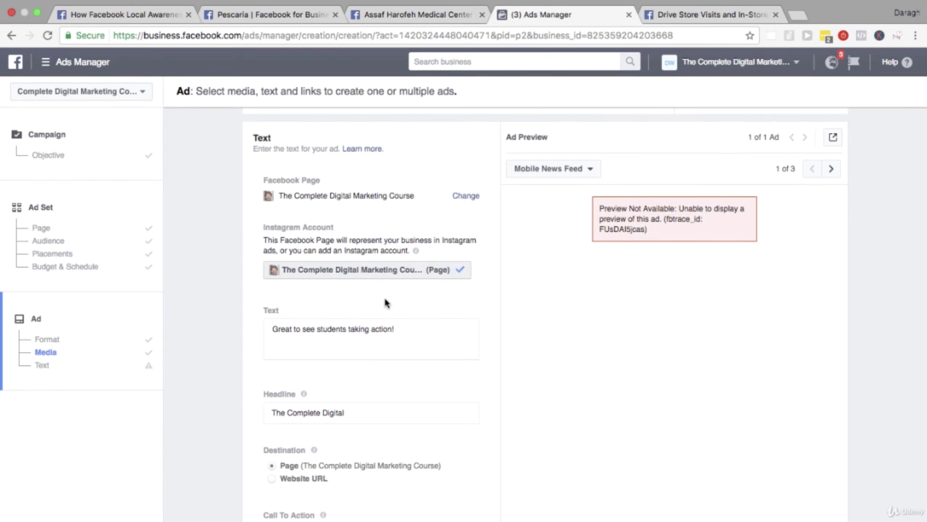
left_click(396, 328)
left_click_drag(396, 329, 240, 327)
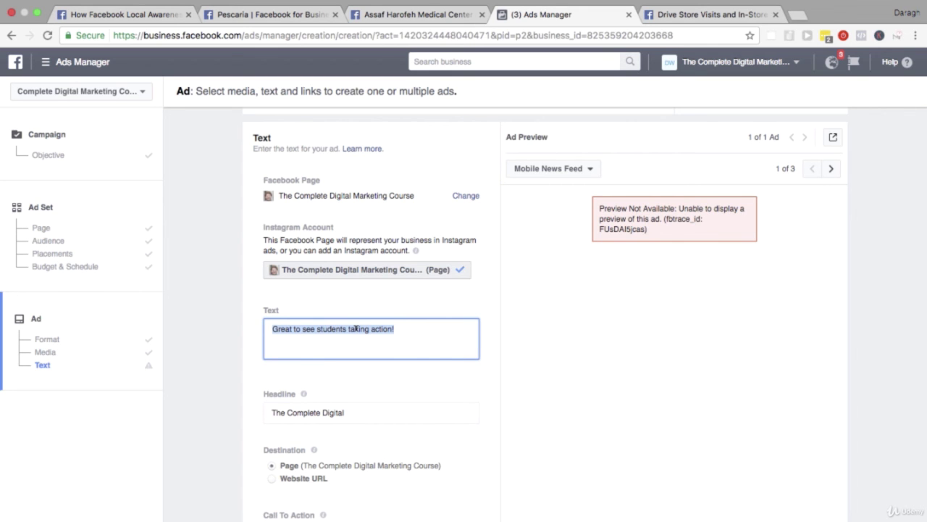
Step: Look over the ad set's audience and placements, and set its schedule to use a start and end date
left_click(93, 242)
scroll(302, 283, "down", 5)
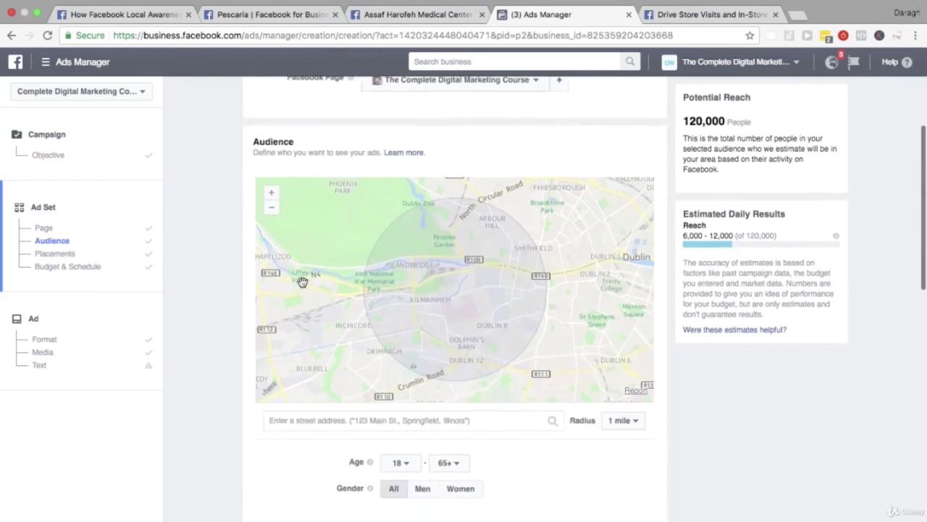
scroll(303, 283, "down", 10)
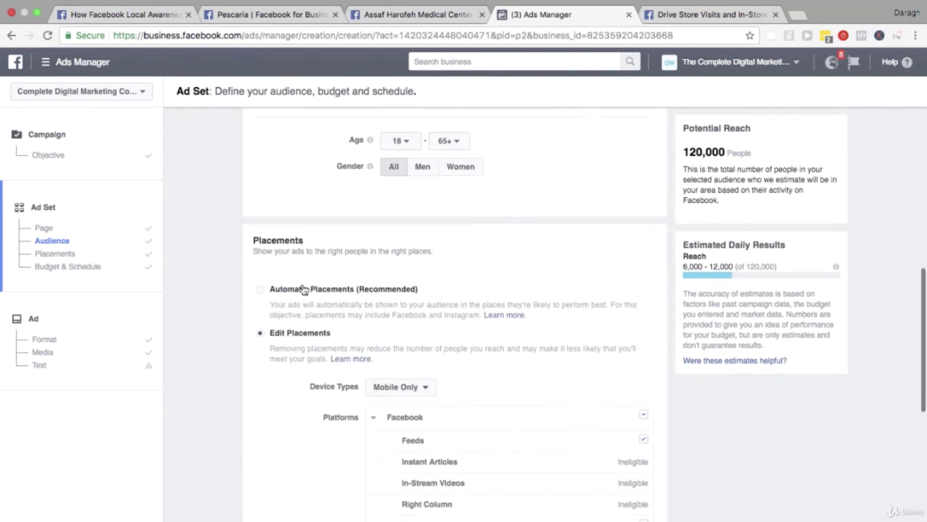
scroll(303, 288, "down", 3)
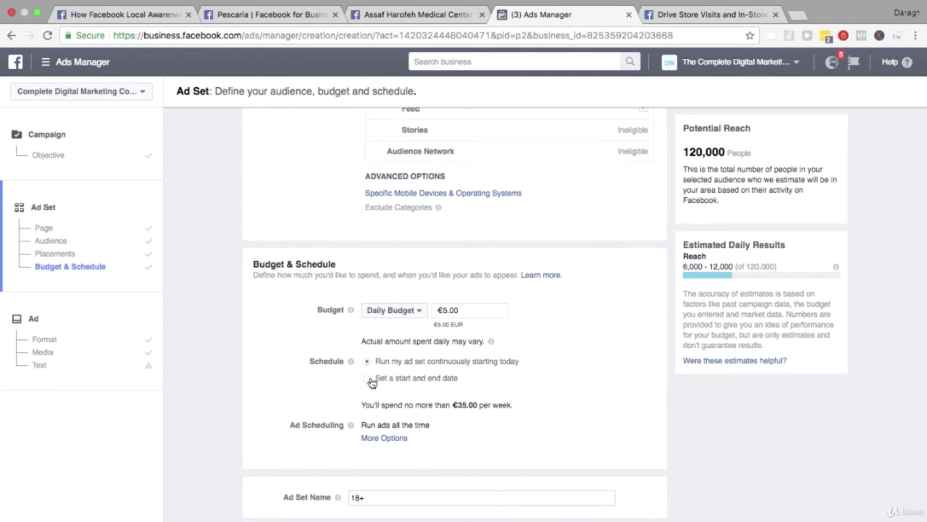
left_click(457, 373)
scroll(470, 365, "down", 3)
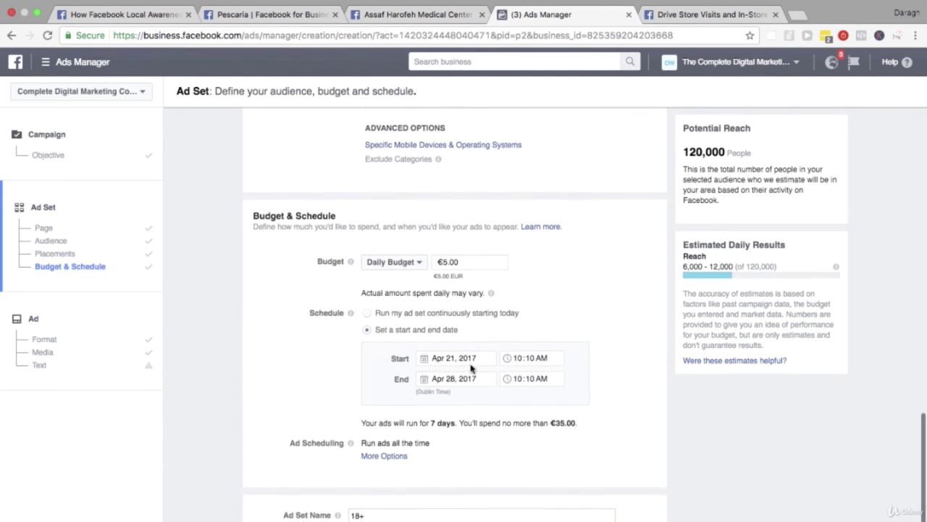
Step: Show the ad scheduling options, switch to a Lifetime Budget of €50.00 and set the ads to run on a schedule
left_click(384, 437)
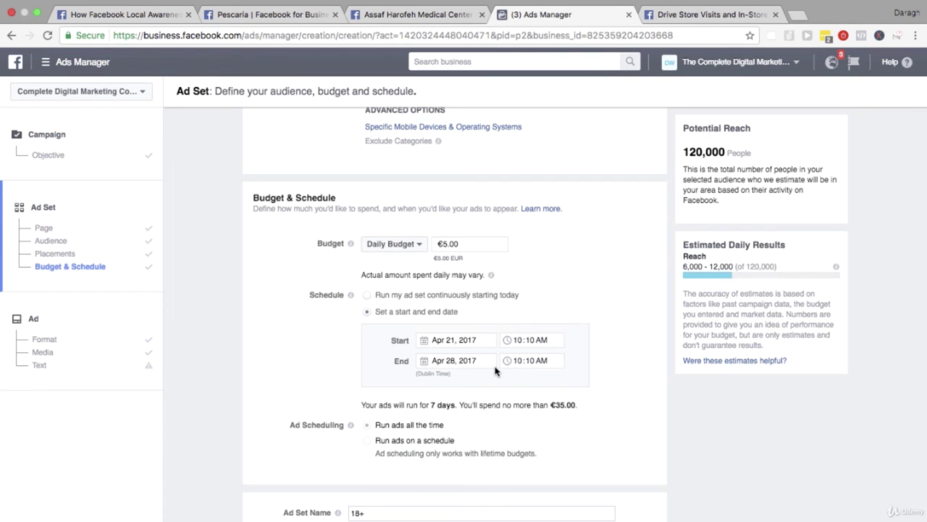
scroll(497, 370, "down", 1)
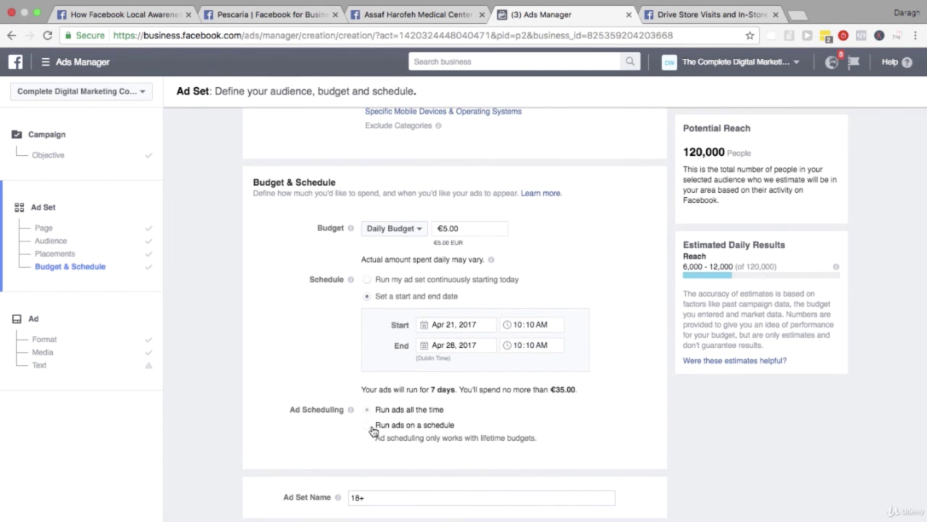
left_click(419, 230)
left_click(416, 262)
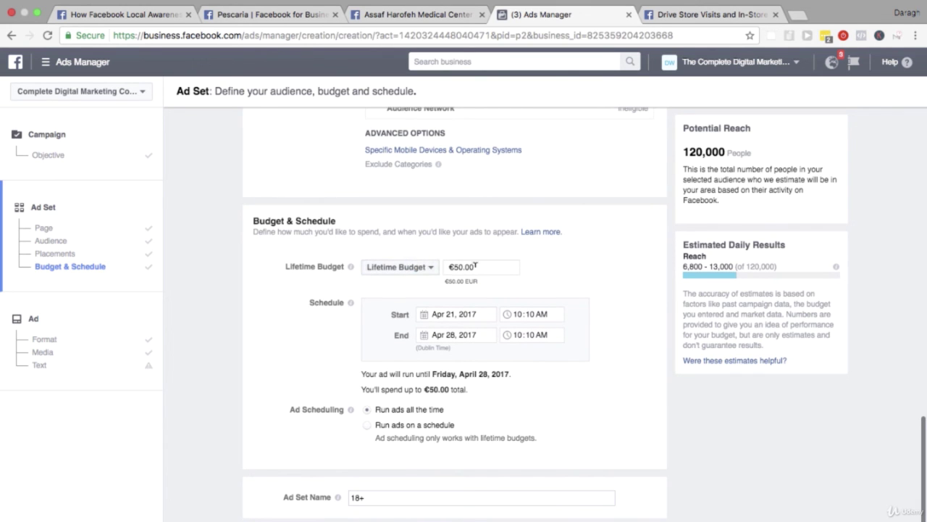
left_click(368, 425)
scroll(433, 425, "down", 2)
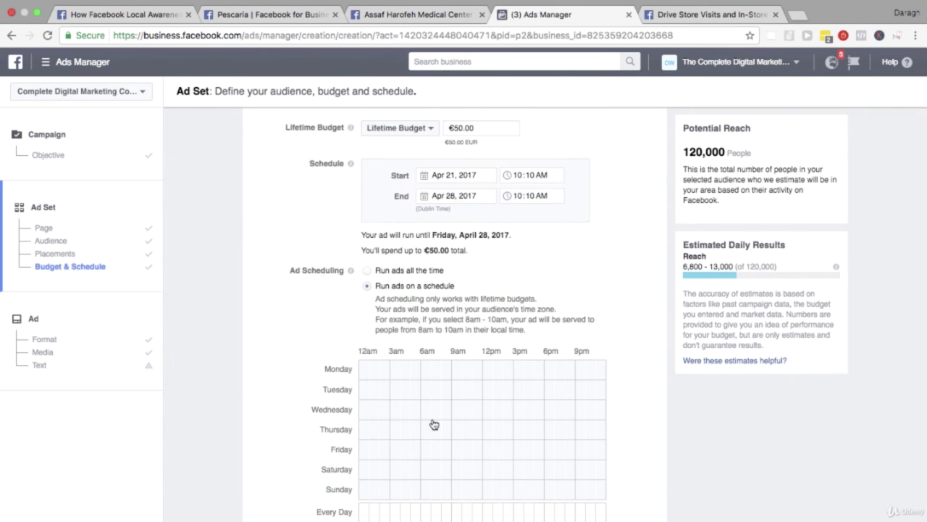
scroll(435, 382, "up", 1)
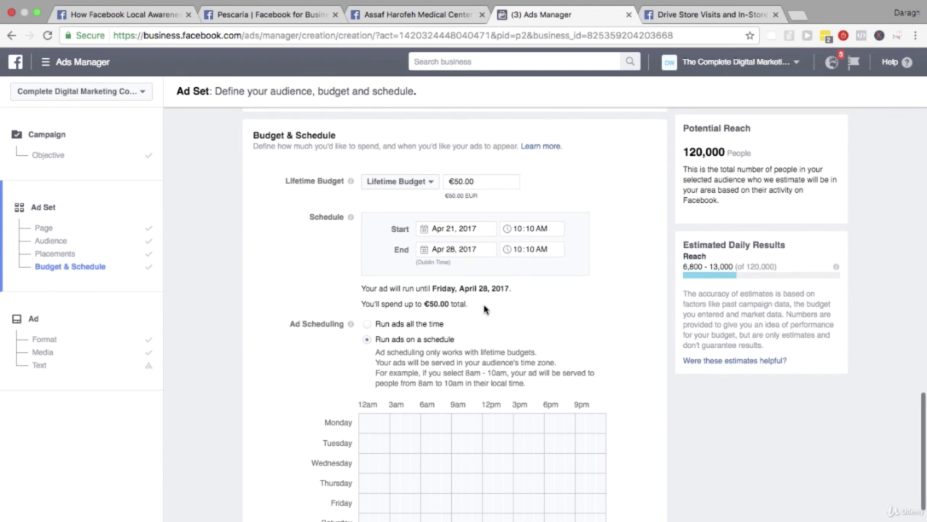
Step: Review the ad set's page, placements and budget and the ad's media and text, and reopen the Local Awareness guide
left_click(117, 219)
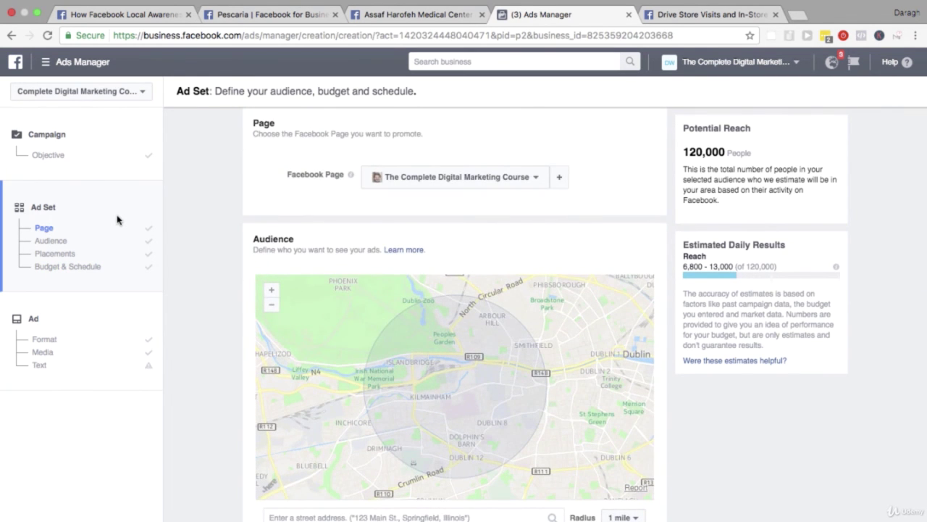
left_click(62, 254)
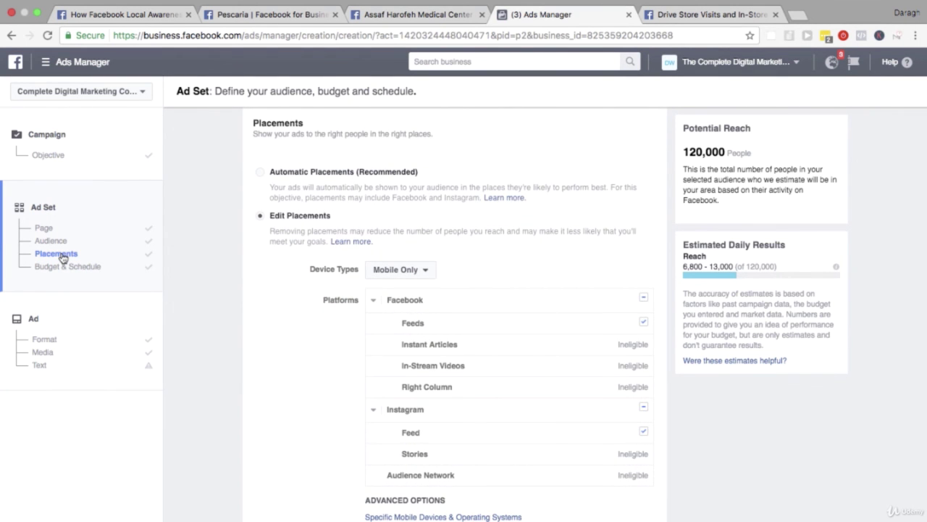
left_click(63, 267)
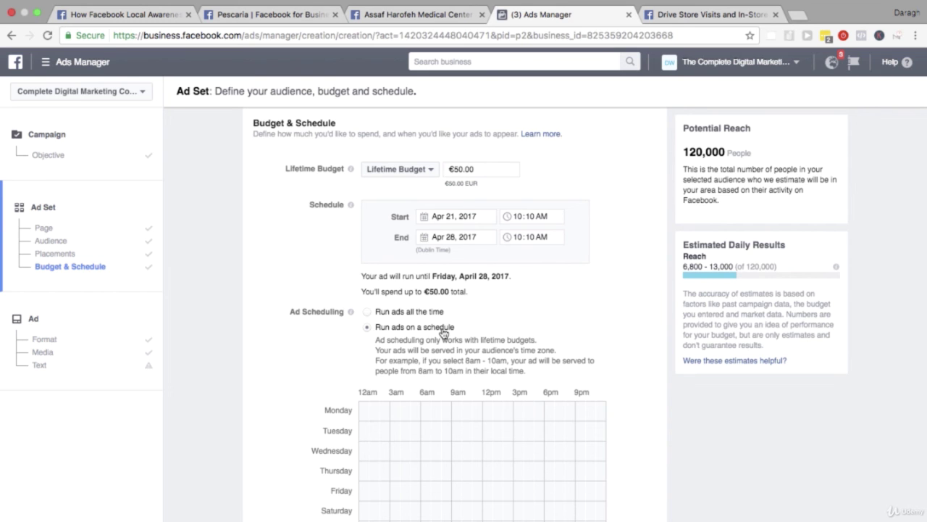
left_click(80, 354)
scroll(258, 361, "down", 5)
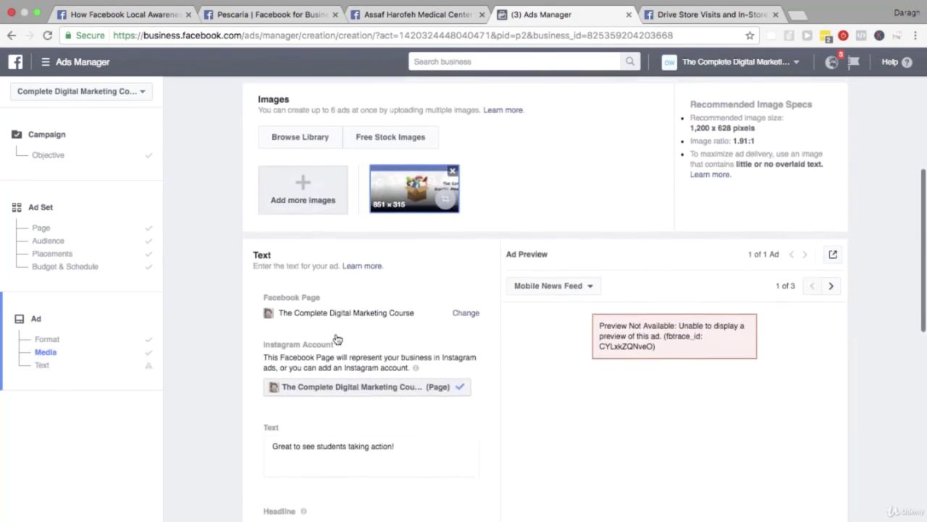
scroll(259, 361, "down", 2)
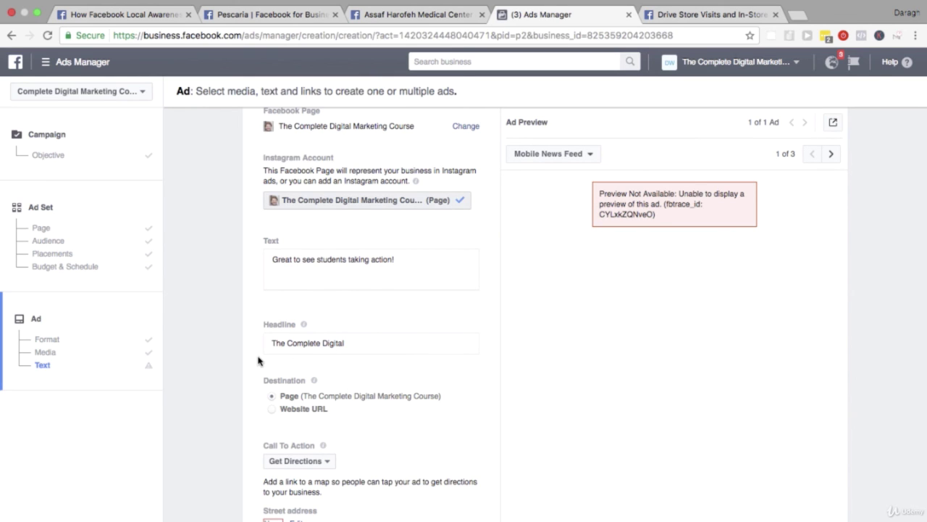
left_click(181, 10)
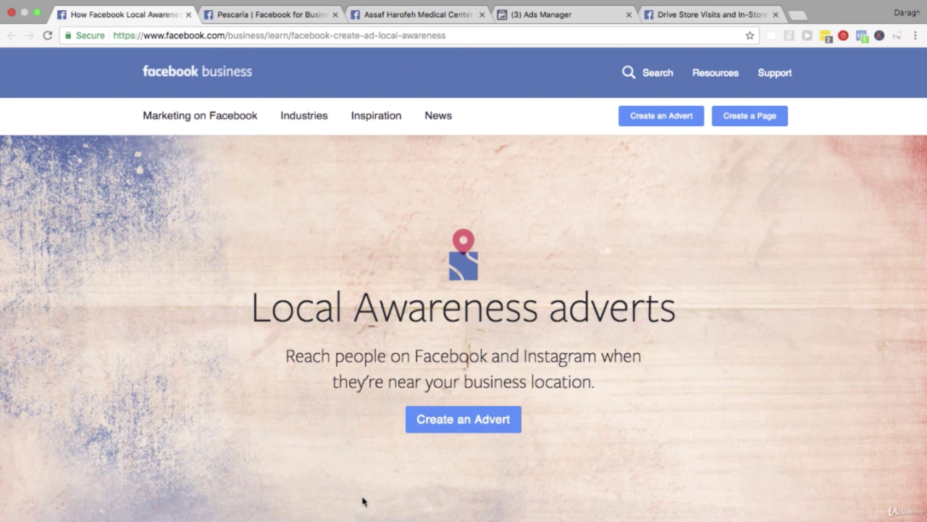